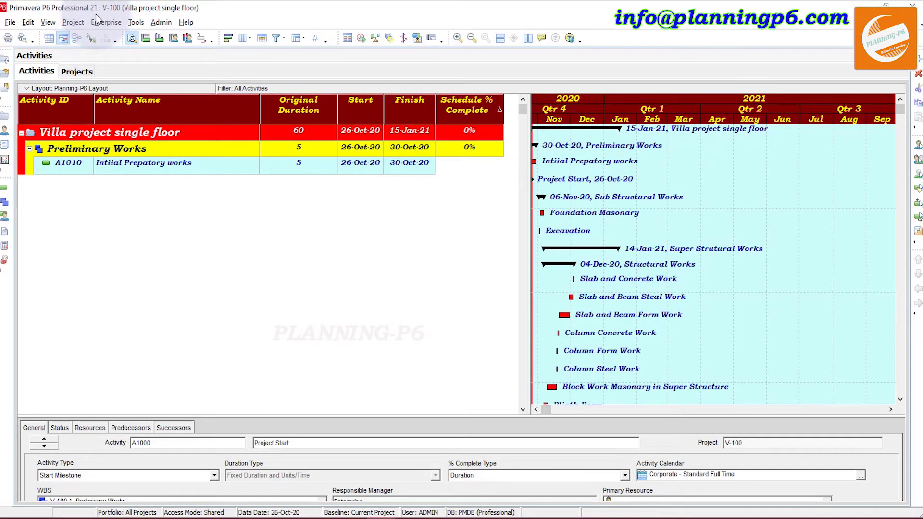
Open the enterprise Funding Sources dialog and widen its window.
{"action": "left_click", "coordinate": [102, 42]}
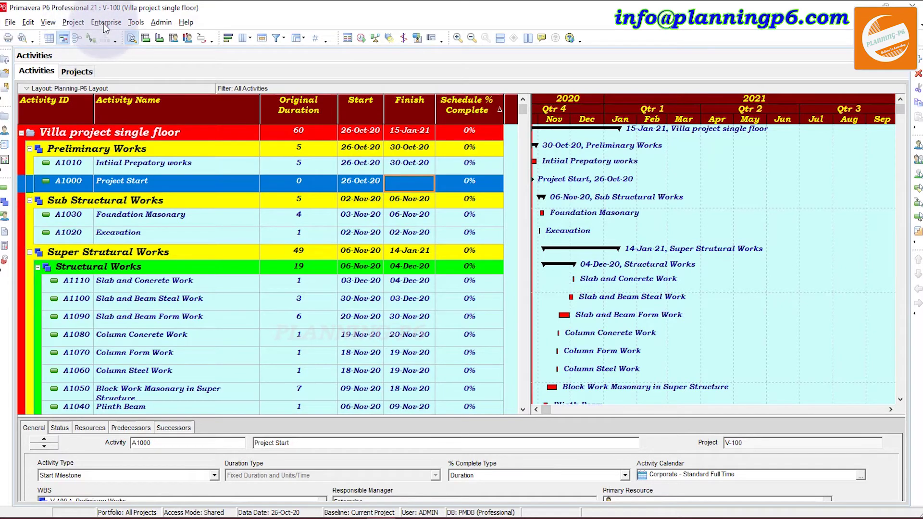
{"action": "left_click", "coordinate": [102, 23]}
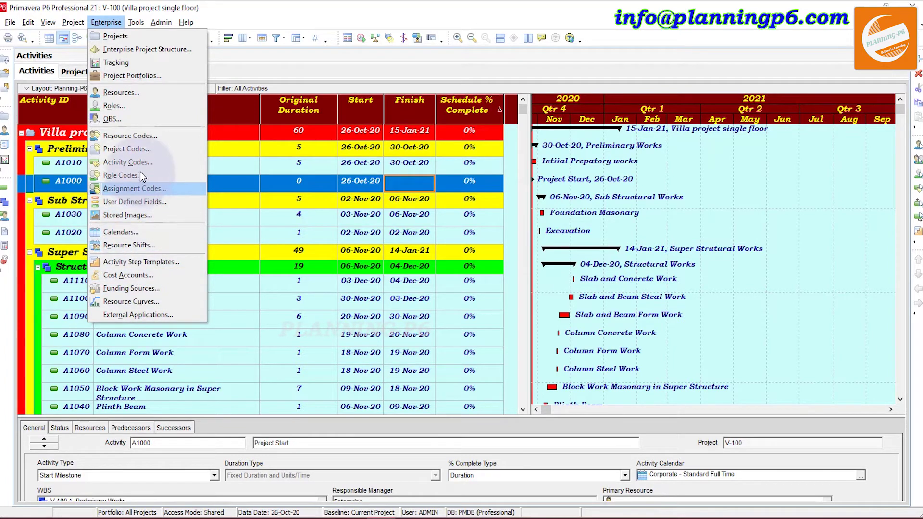
{"action": "left_click", "coordinate": [126, 289]}
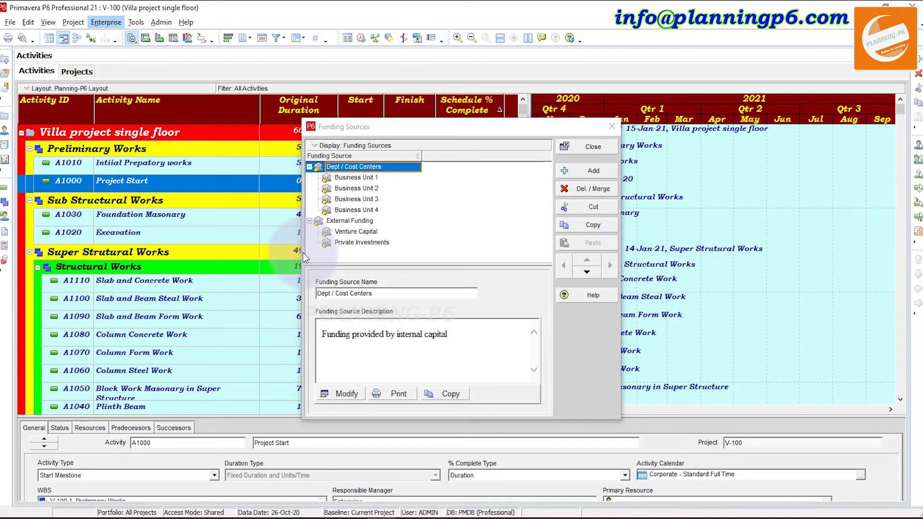
{"action": "left_click_drag", "start_coordinate": [277, 249], "coordinate": [196, 245]}
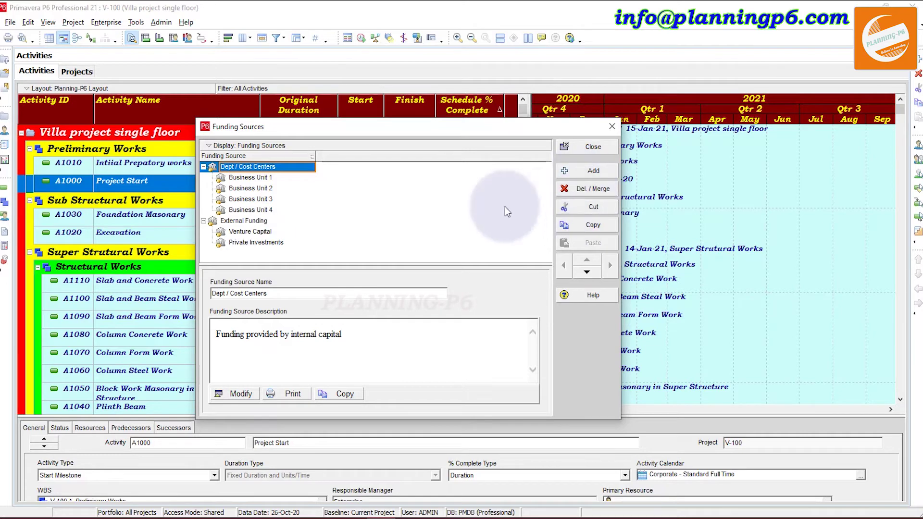
Add a top-level funding source named Planning-P6 after Dept / Cost Centers.
{"action": "left_click", "coordinate": [575, 172]}
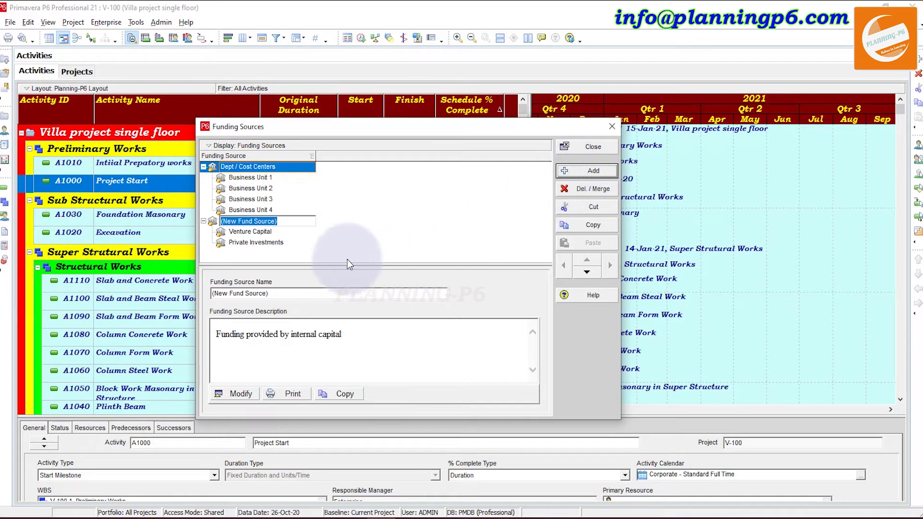
{"action": "left_click", "coordinate": [272, 222]}
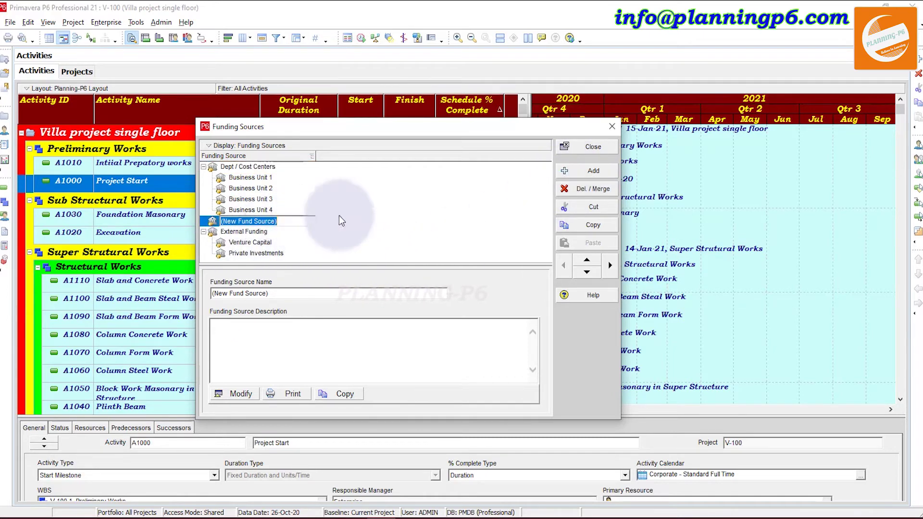
{"action": "type", "text": "Planning-P6"}
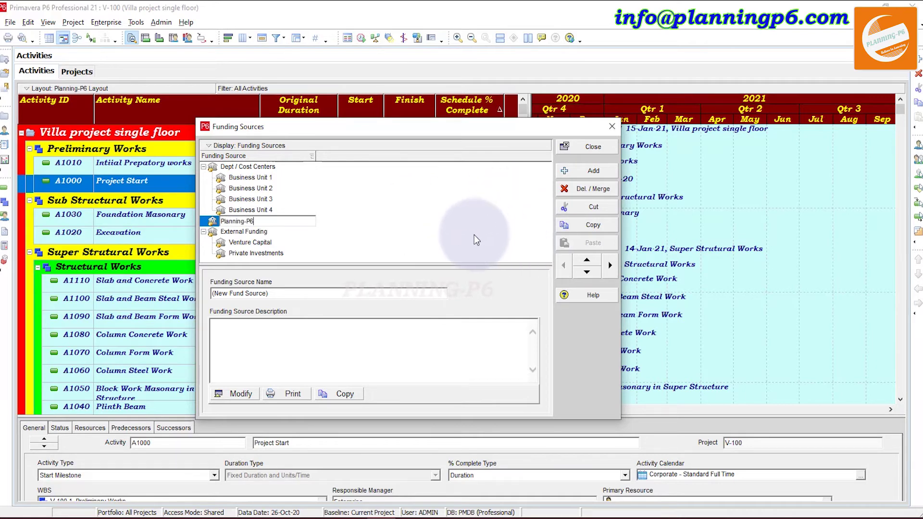
Add three funding sources named F-01, F-02 and F-03, nested one level under Planning-P6.
{"action": "left_click", "coordinate": [577, 174]}
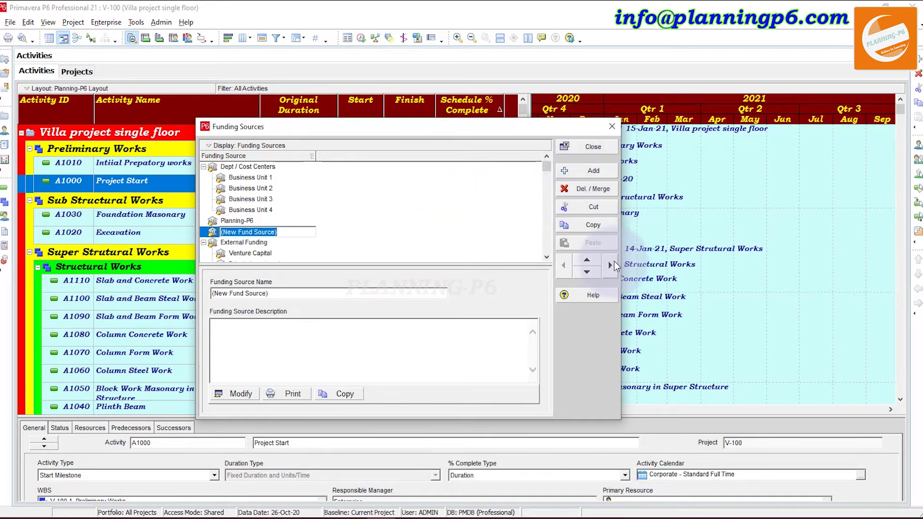
{"action": "left_click", "coordinate": [609, 264]}
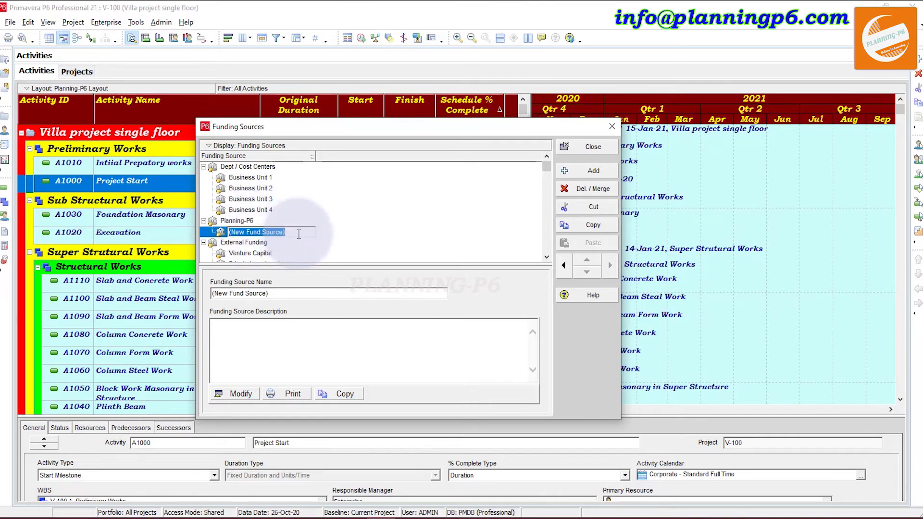
{"action": "type", "text": "F-01"}
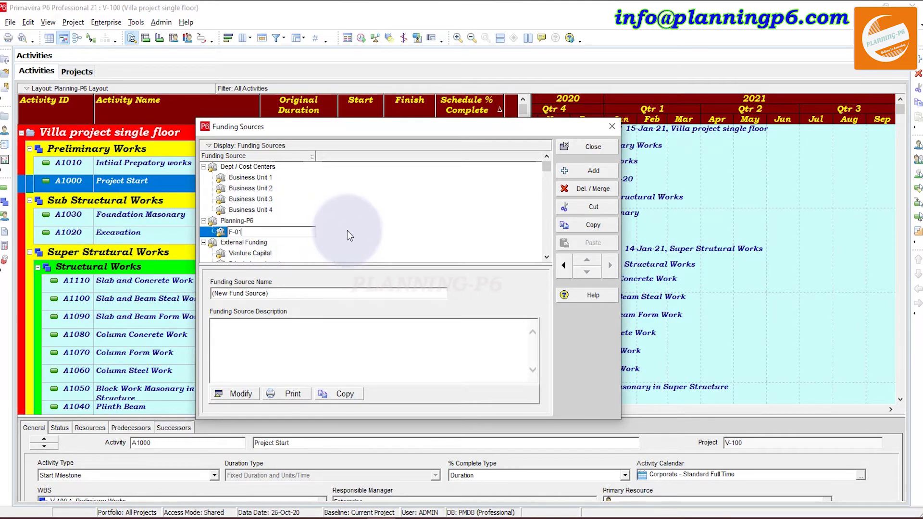
{"action": "left_click", "coordinate": [592, 171]}
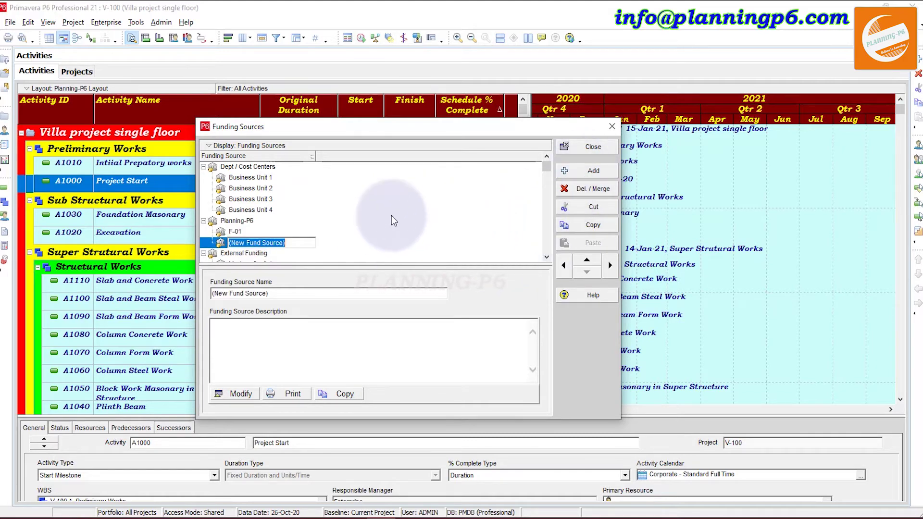
{"action": "type", "text": "F-02"}
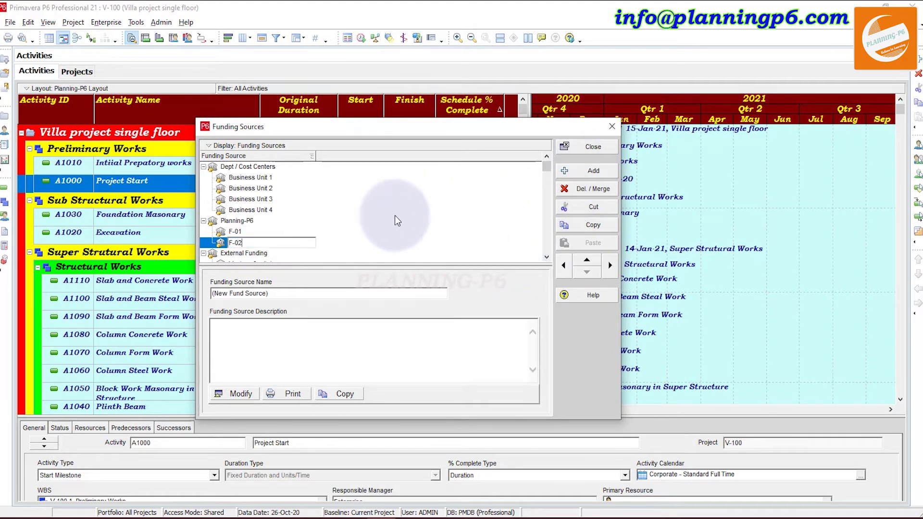
{"action": "left_click", "coordinate": [600, 174]}
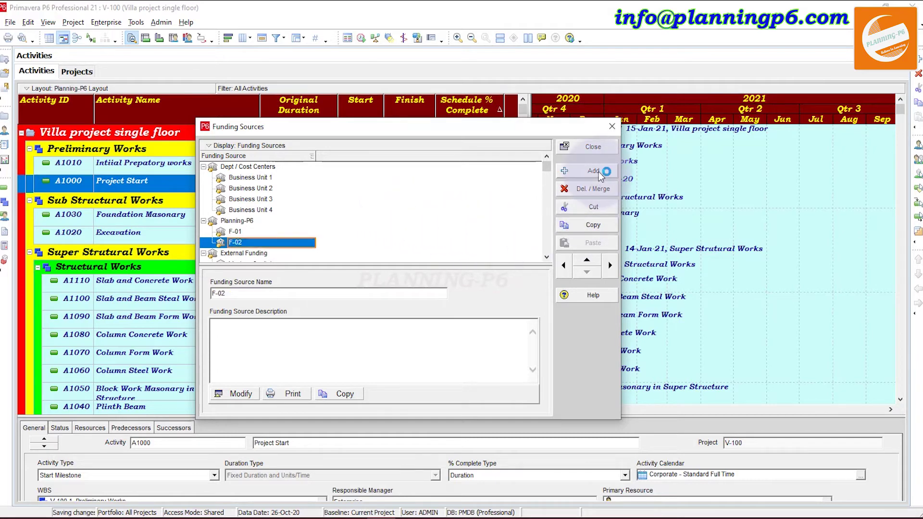
{"action": "type", "text": "F-03"}
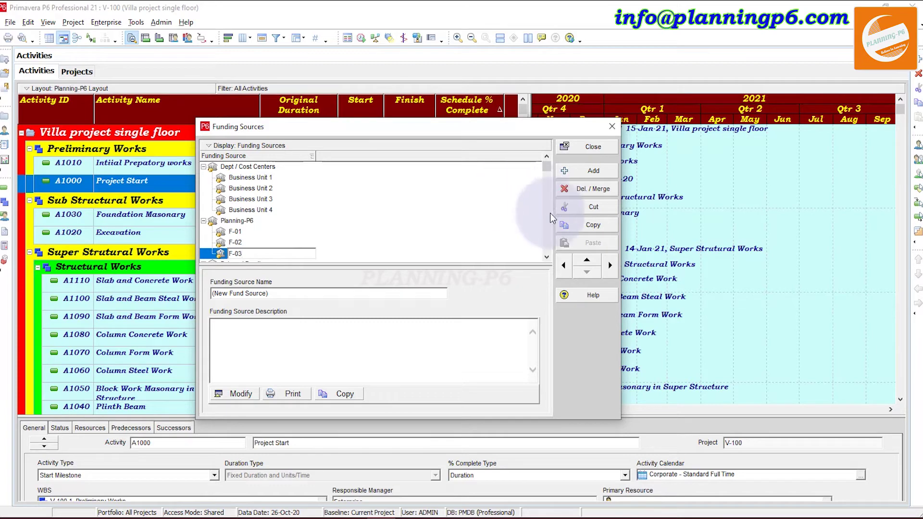
Enter ABC as the description of the Planning-P6 funding source and format the text as Bold Italic.
{"action": "left_click", "coordinate": [246, 219]}
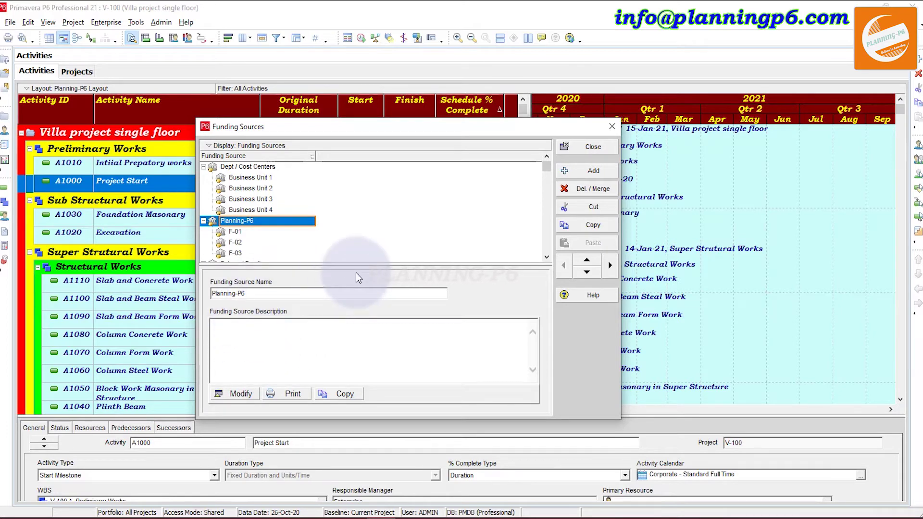
{"action": "left_click", "coordinate": [234, 395]}
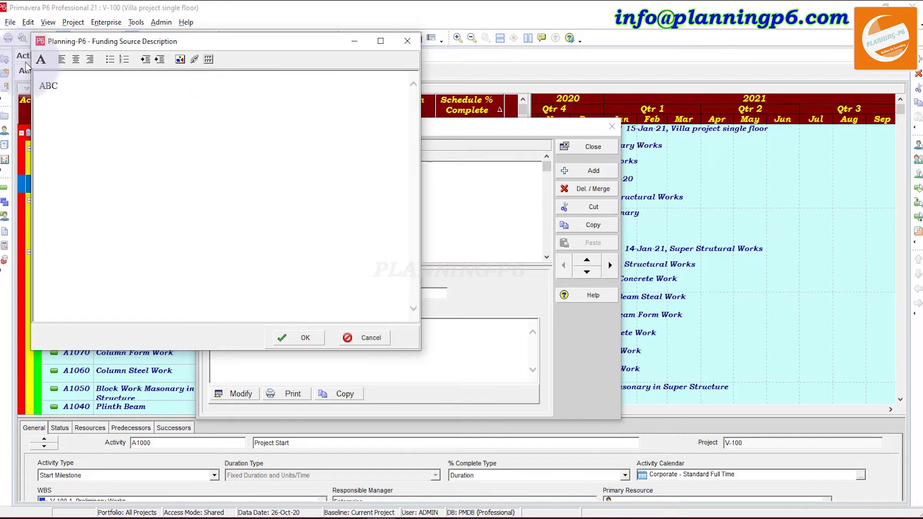
{"action": "left_click_drag", "start_coordinate": [78, 87], "coordinate": [29, 81]}
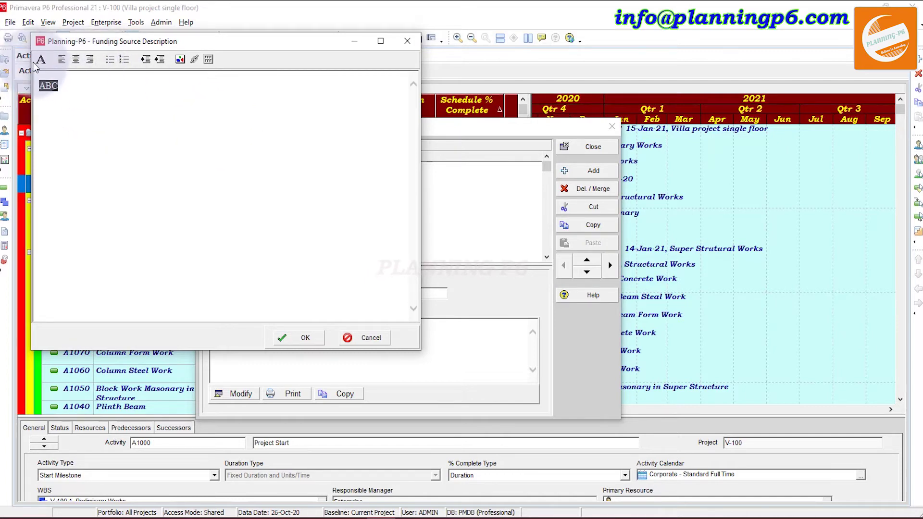
{"action": "left_click", "coordinate": [47, 57]}
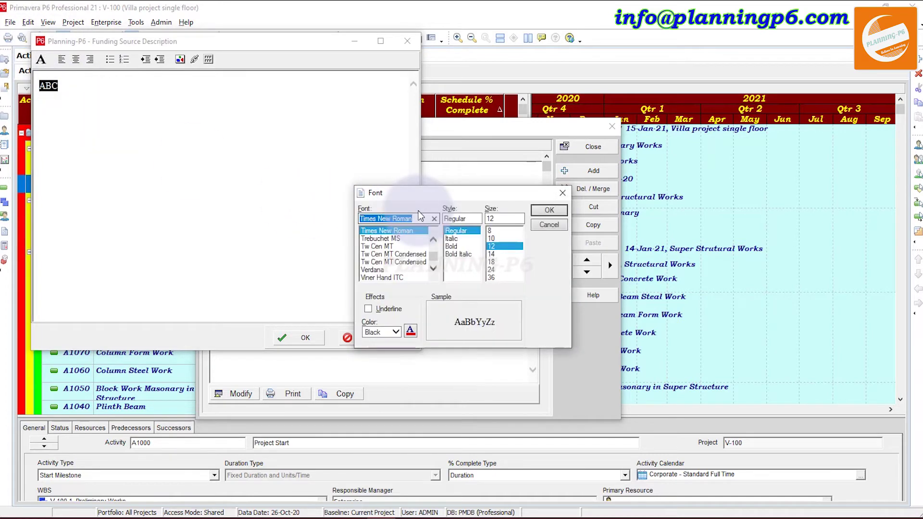
{"action": "left_click", "coordinate": [458, 253]}
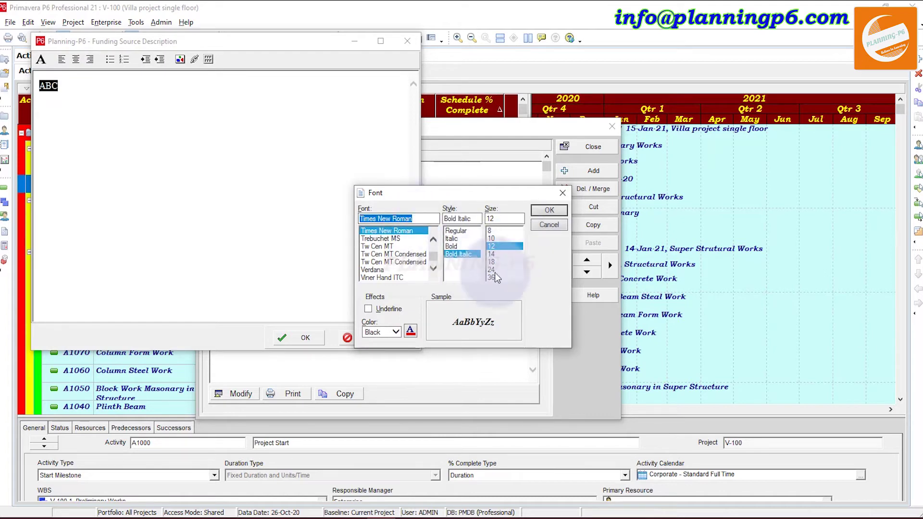
{"action": "left_click", "coordinate": [549, 211]}
{"action": "left_click", "coordinate": [305, 337]}
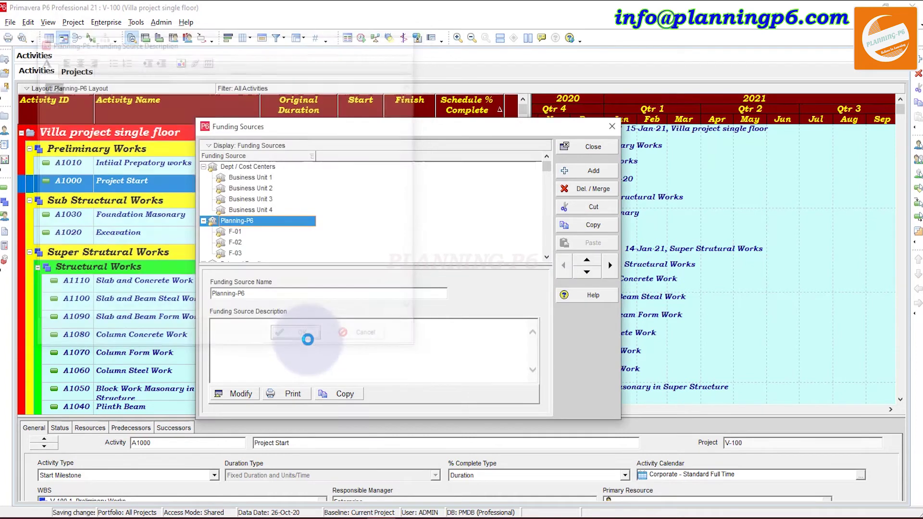
Preview the printout of the Planning-P6 funding source description and copy the description text.
{"action": "left_click", "coordinate": [239, 230]}
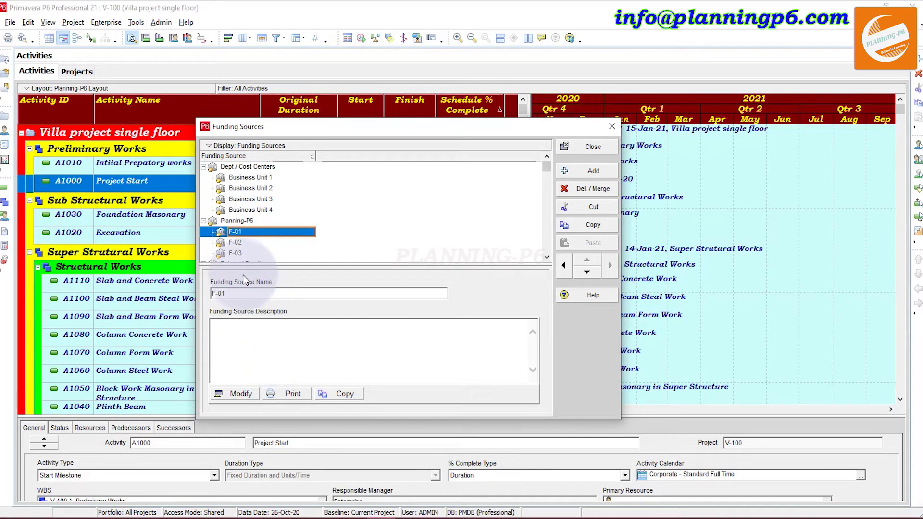
{"action": "left_click", "coordinate": [241, 253]}
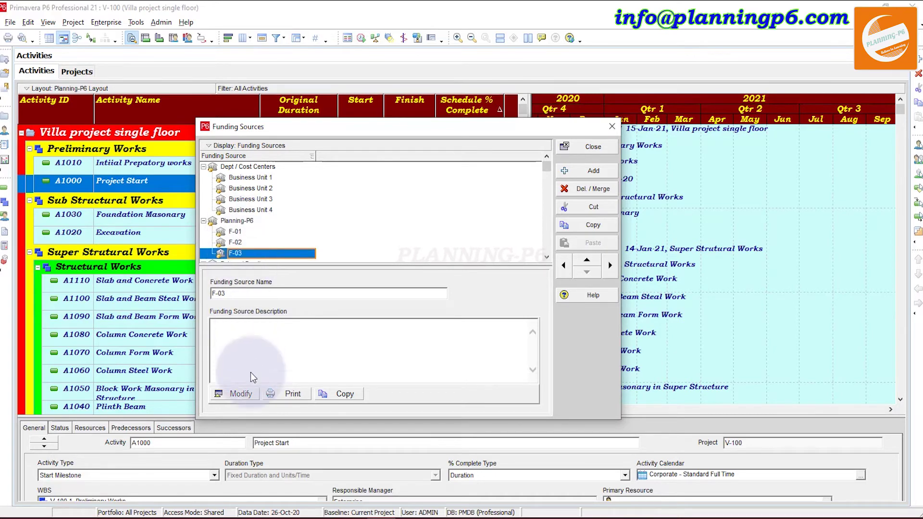
{"action": "left_click", "coordinate": [237, 221]}
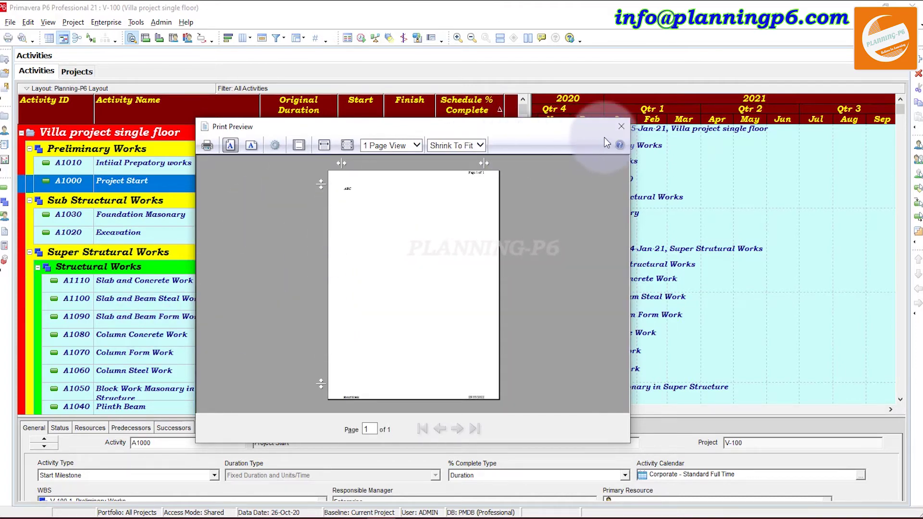
{"action": "left_click", "coordinate": [622, 126]}
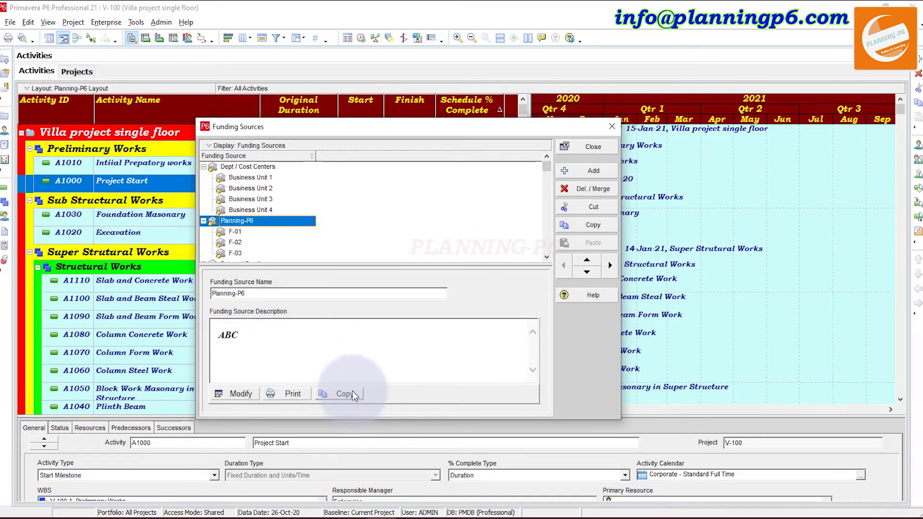
{"action": "left_click", "coordinate": [352, 387]}
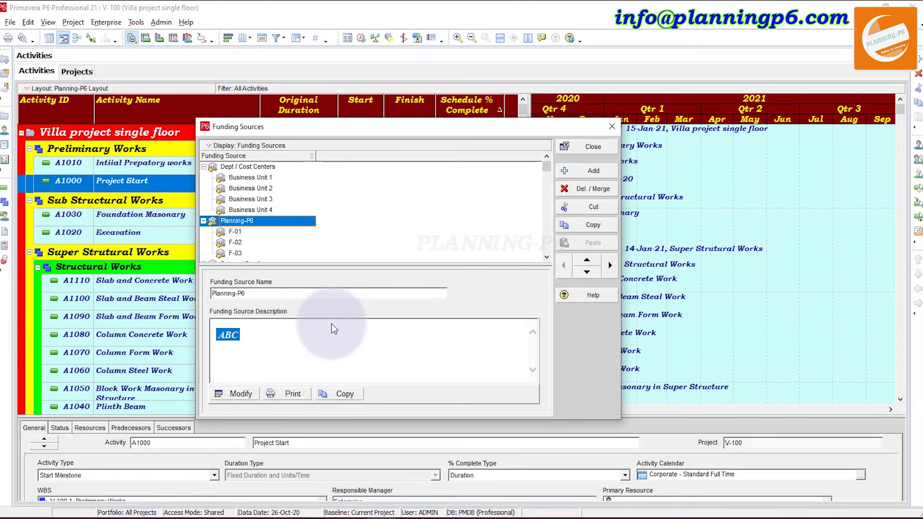
{"action": "left_click", "coordinate": [258, 254]}
Try yellow as the Funding Sources table's background colour, but settle on red.
{"action": "left_click", "coordinate": [256, 145]}
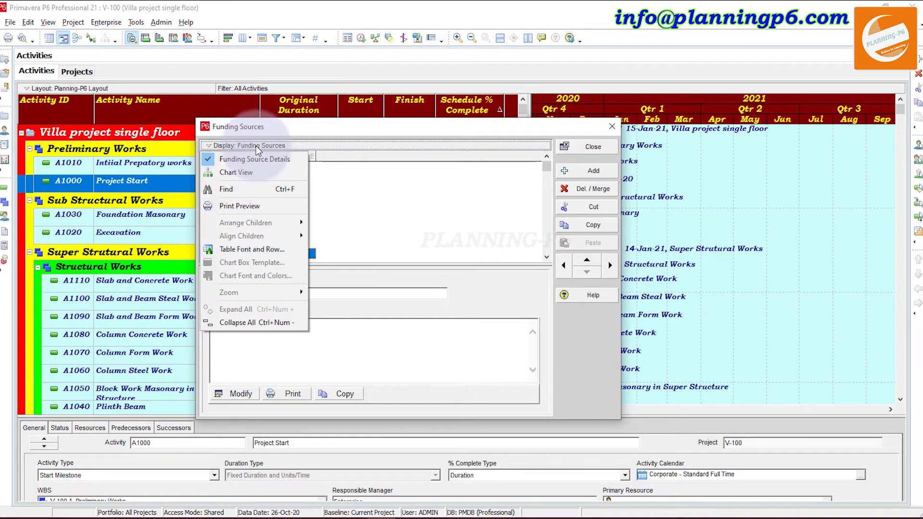
{"action": "left_click", "coordinate": [248, 249]}
{"action": "left_click", "coordinate": [451, 280]}
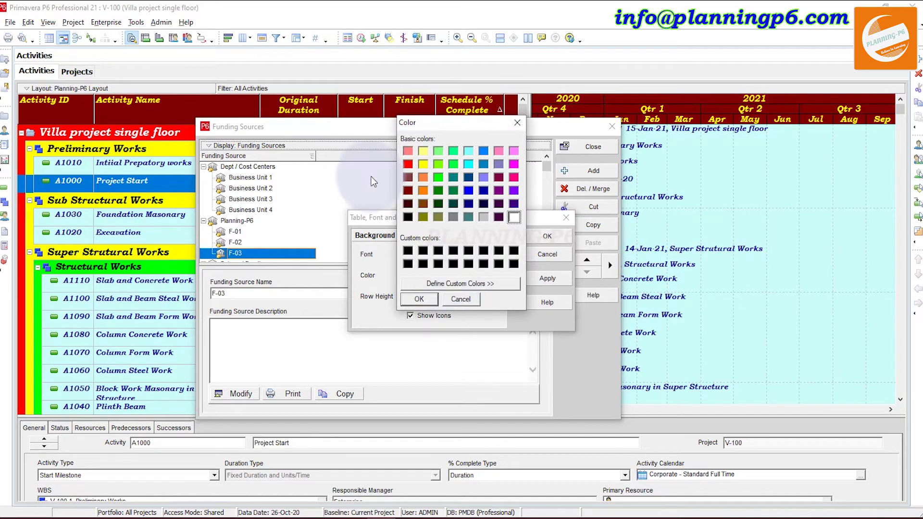
{"action": "left_click", "coordinate": [422, 164]}
{"action": "left_click", "coordinate": [425, 298]}
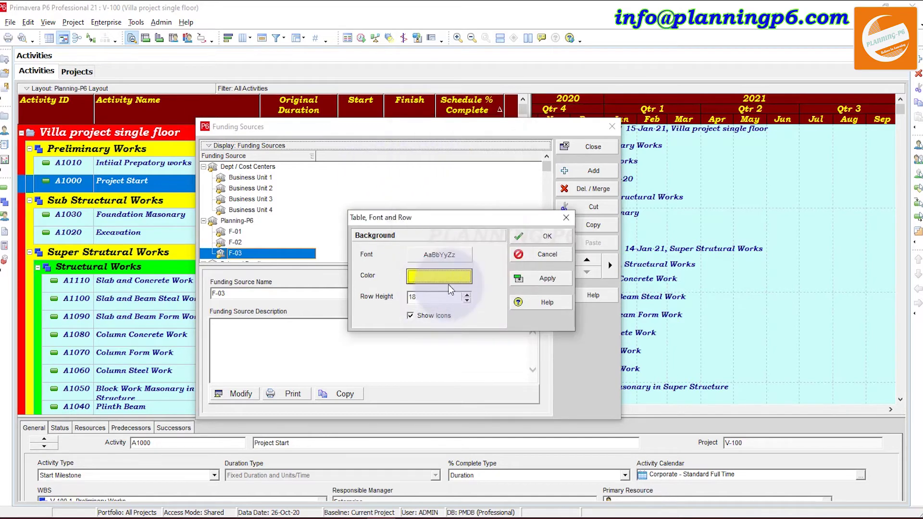
{"action": "left_click", "coordinate": [458, 278]}
{"action": "left_click", "coordinate": [408, 164]}
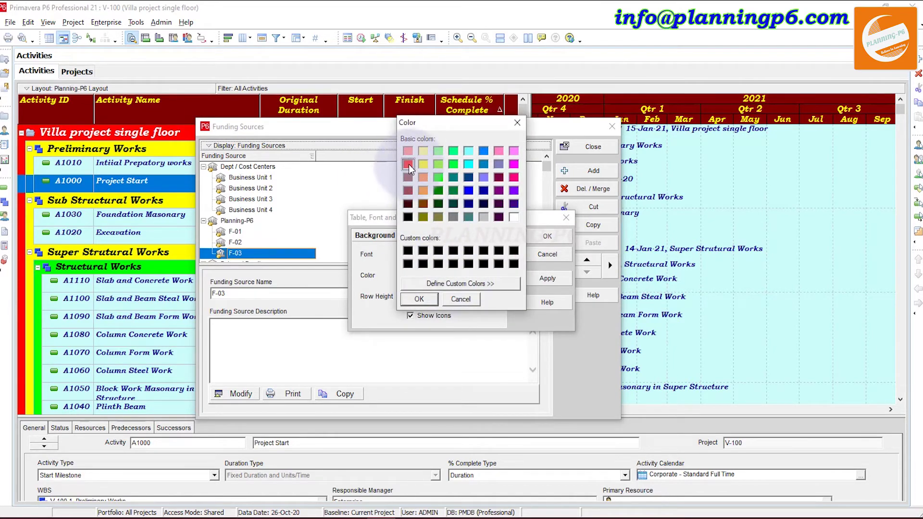
{"action": "left_click", "coordinate": [425, 300]}
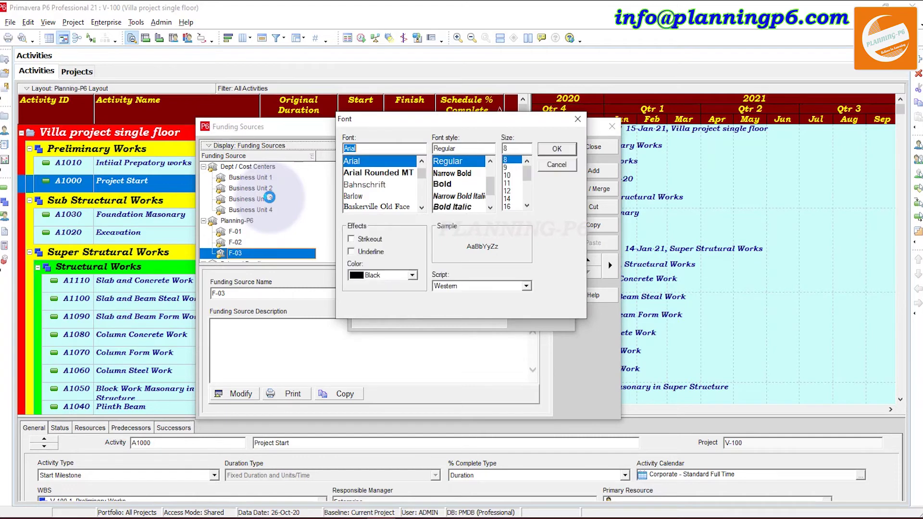
Set the Funding Sources table font to Bookman Old Style, Bold Italic, size 12.
{"action": "type", "text": "b"}
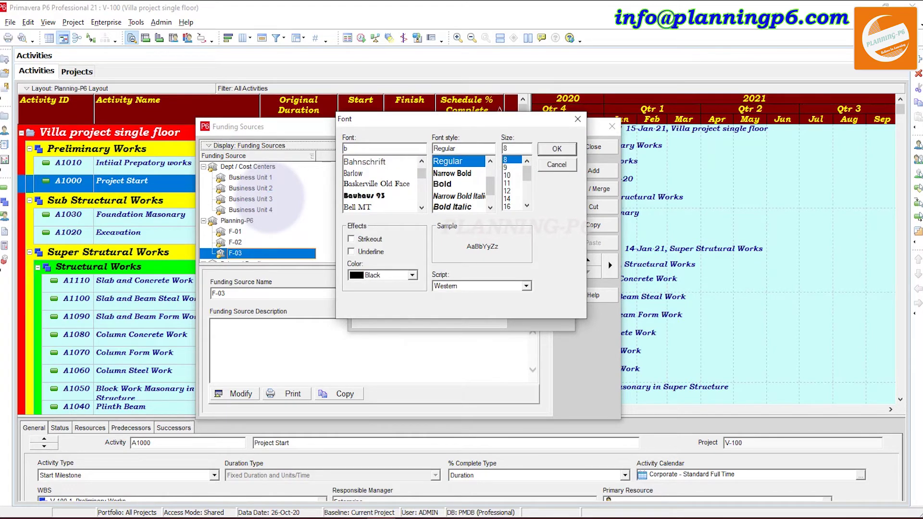
{"action": "type", "text": "ook"}
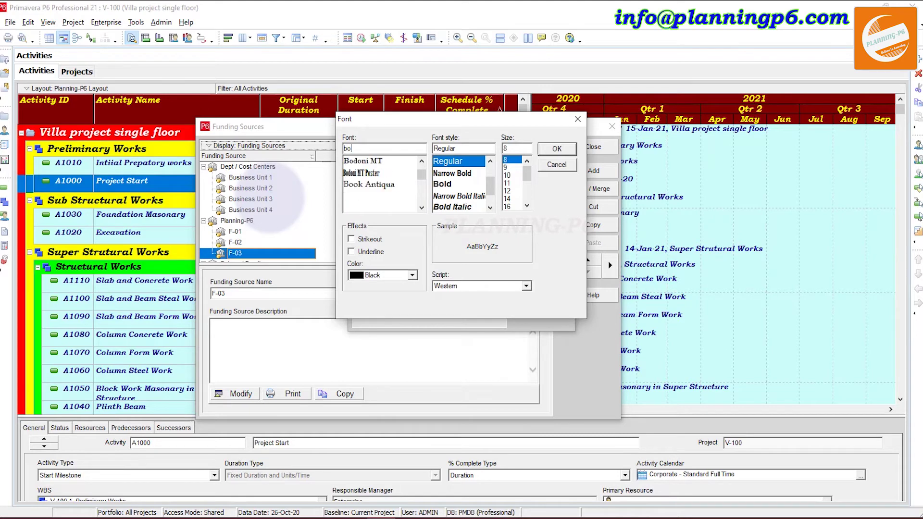
{"action": "left_click", "coordinate": [370, 173]}
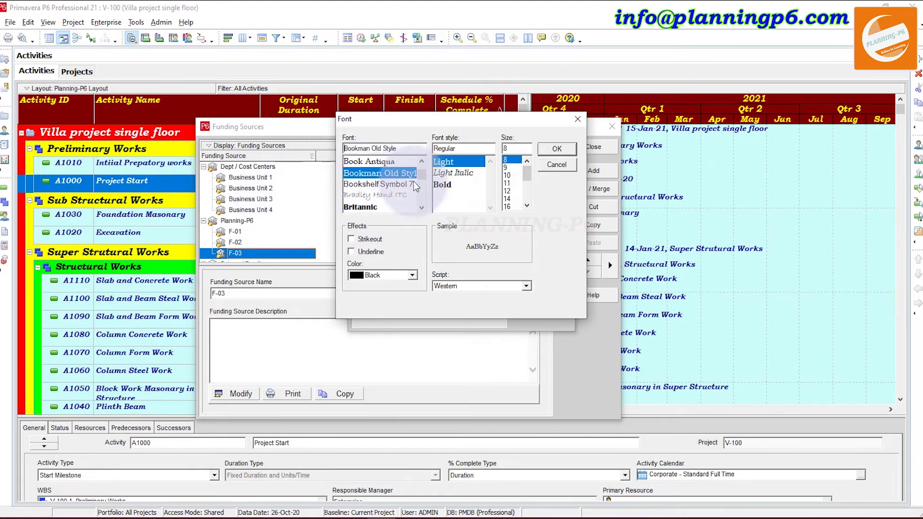
{"action": "left_click", "coordinate": [456, 196]}
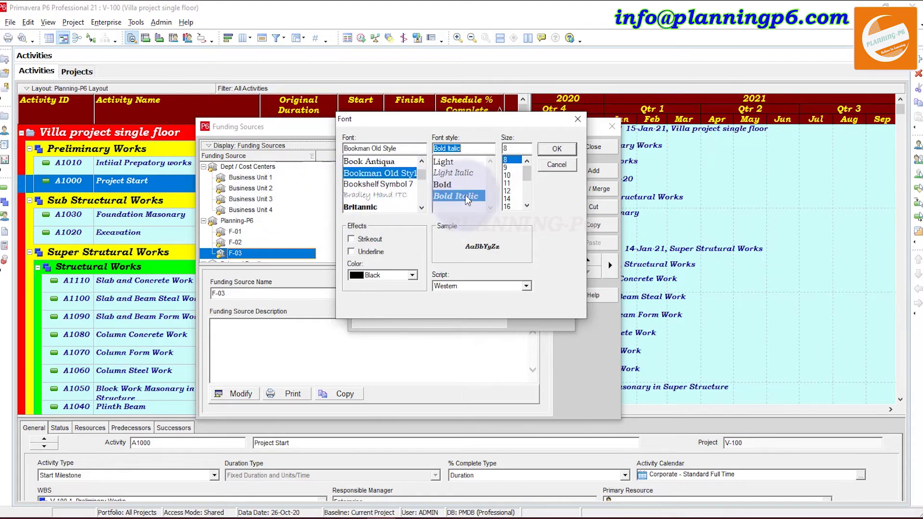
{"action": "left_click", "coordinate": [507, 190]}
{"action": "left_click", "coordinate": [556, 149]}
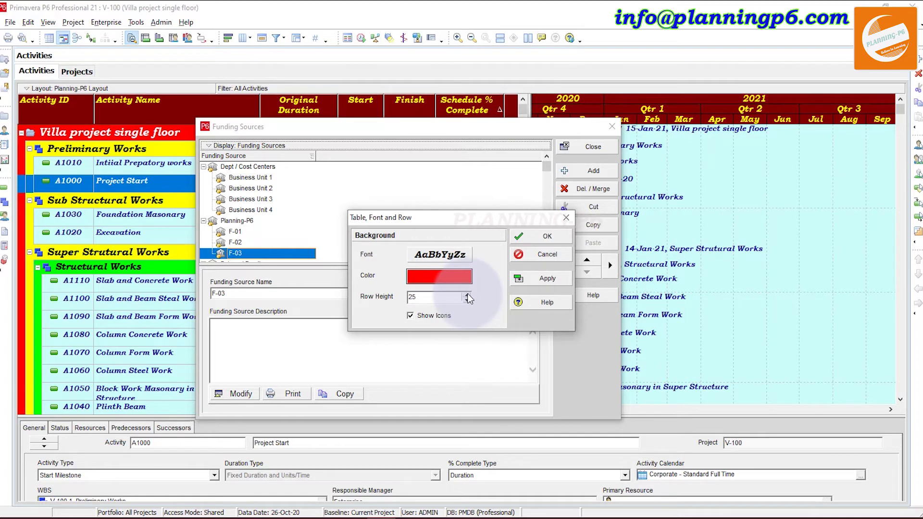
Apply the red background, chosen font and row height of 25 to the Funding Sources table, and enlarge the window.
{"action": "left_click", "coordinate": [533, 278]}
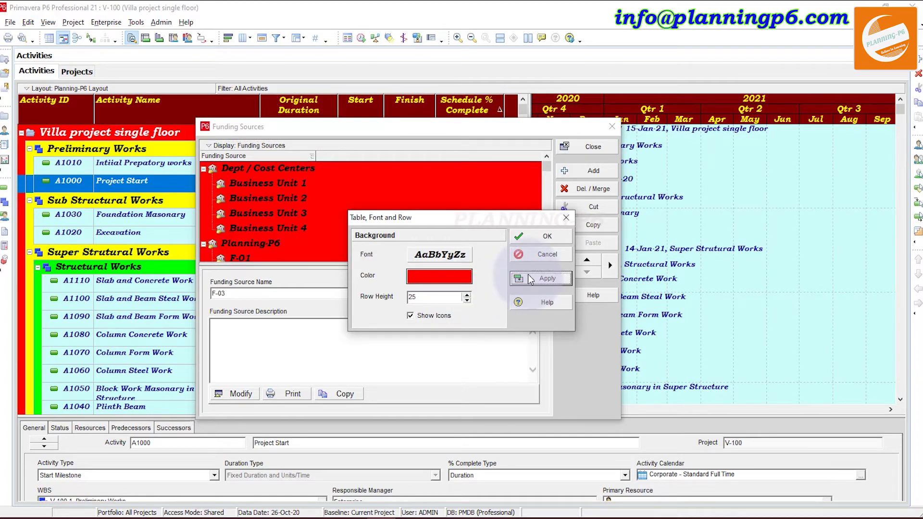
{"action": "left_click", "coordinate": [540, 236]}
{"action": "left_click_drag", "start_coordinate": [424, 120], "coordinate": [457, 49]}
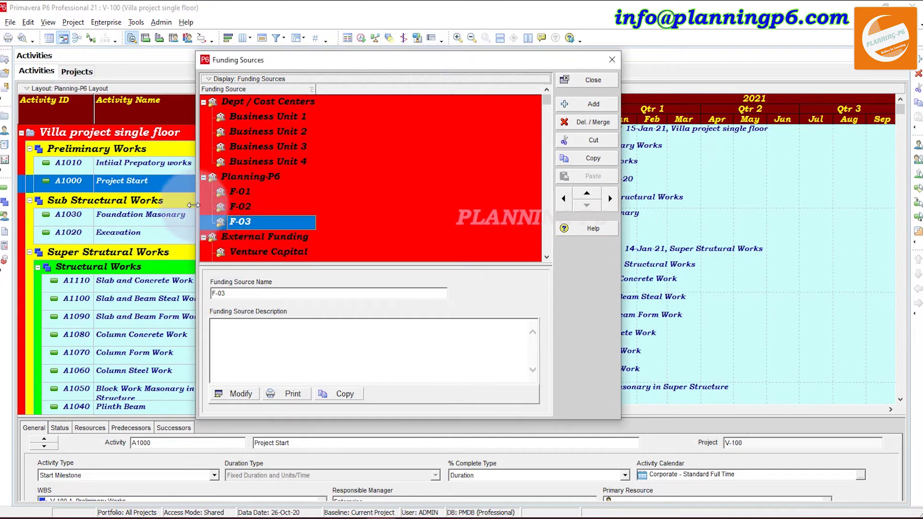
{"action": "left_click_drag", "start_coordinate": [193, 205], "coordinate": [118, 207]}
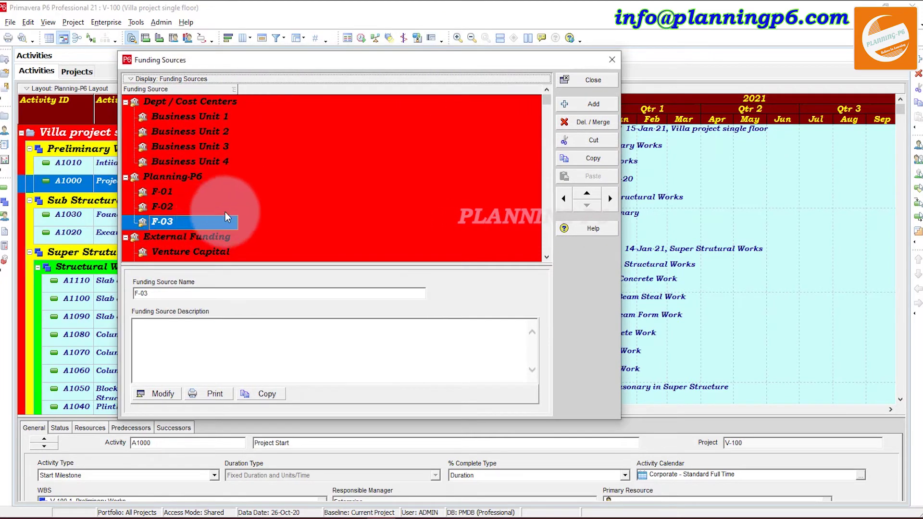
Change the Funding Sources table's font colour to White.
{"action": "left_click", "coordinate": [191, 177]}
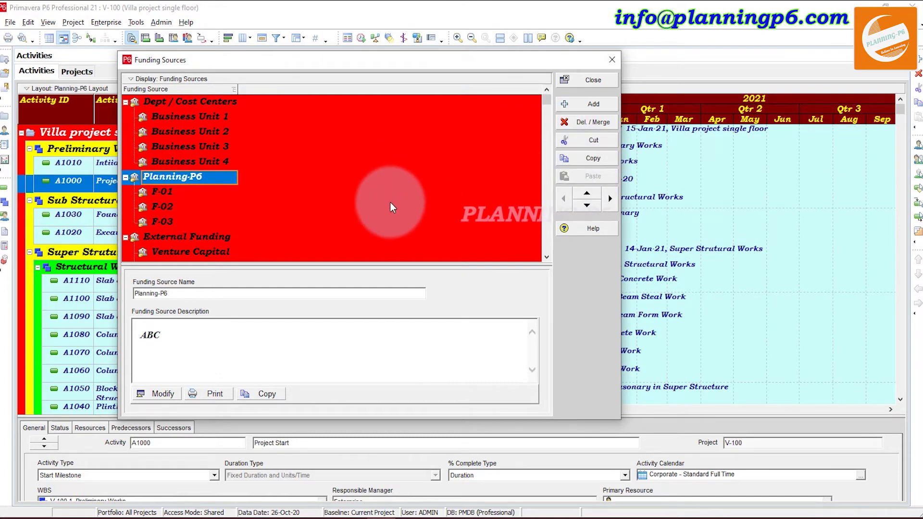
{"action": "right_click", "coordinate": [382, 173]}
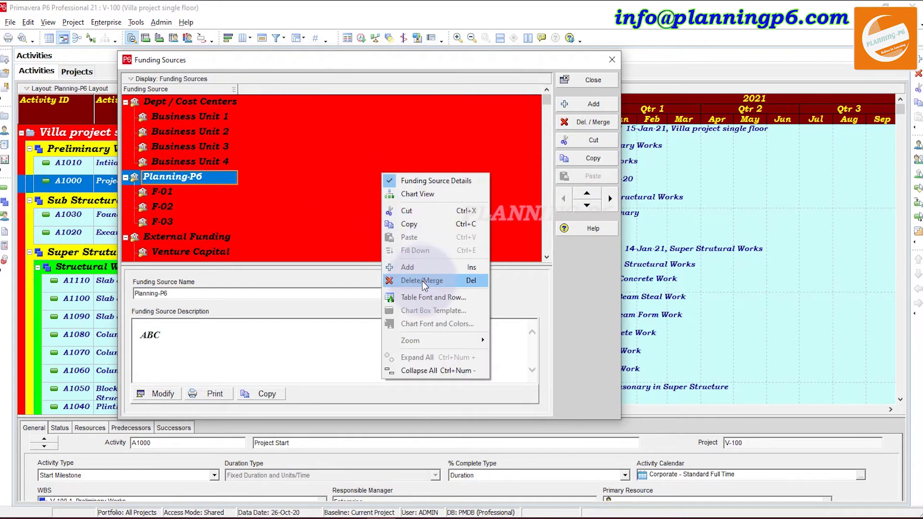
{"action": "left_click", "coordinate": [425, 298]}
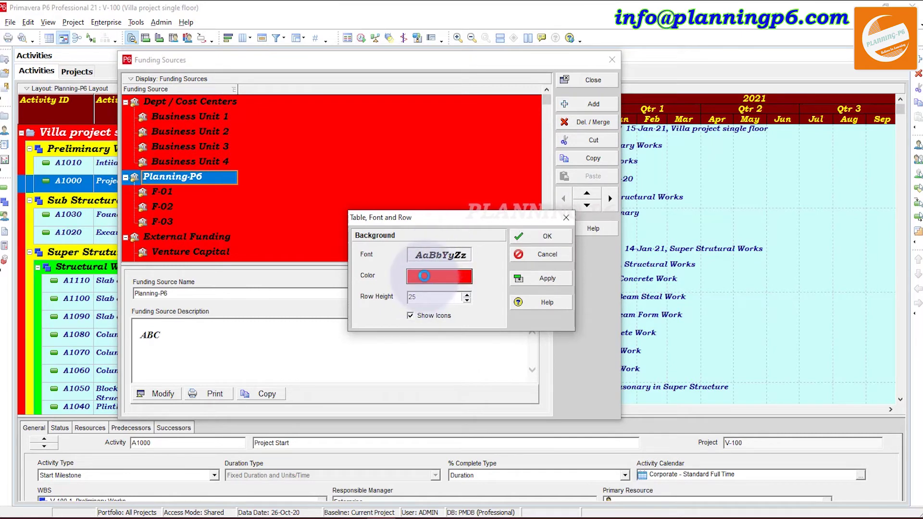
{"action": "left_click", "coordinate": [424, 257]}
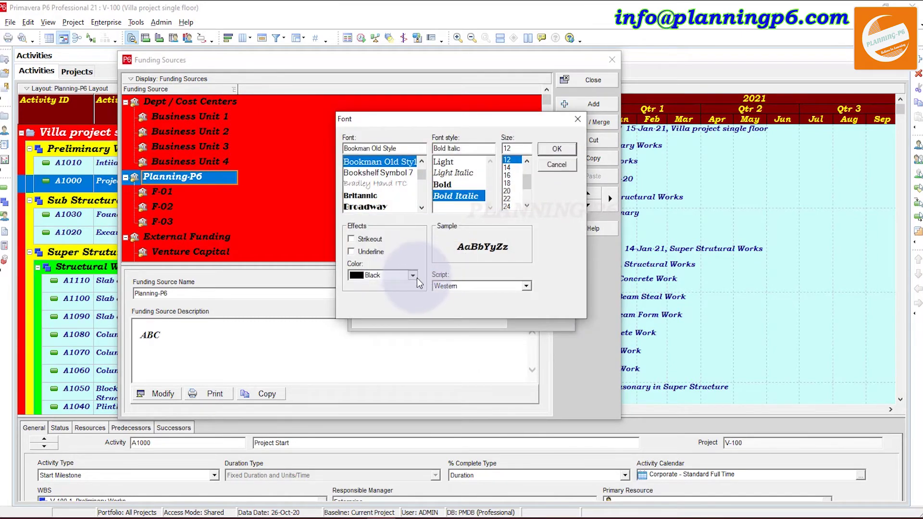
{"action": "left_click", "coordinate": [416, 278]}
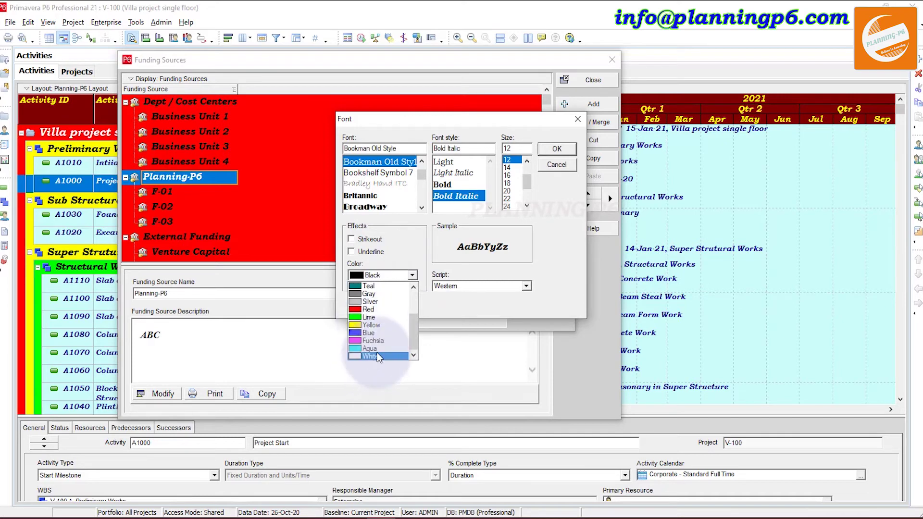
{"action": "left_click", "coordinate": [373, 356]}
{"action": "left_click", "coordinate": [555, 148]}
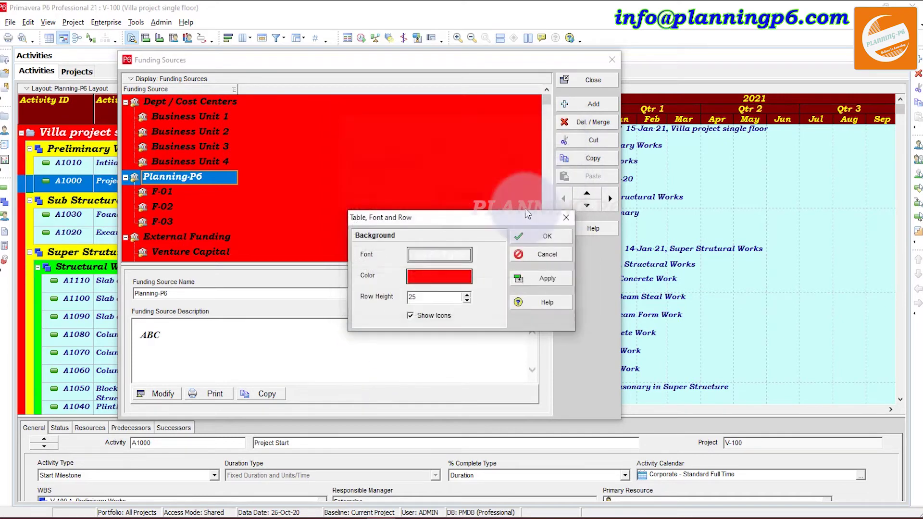
{"action": "left_click", "coordinate": [542, 236]}
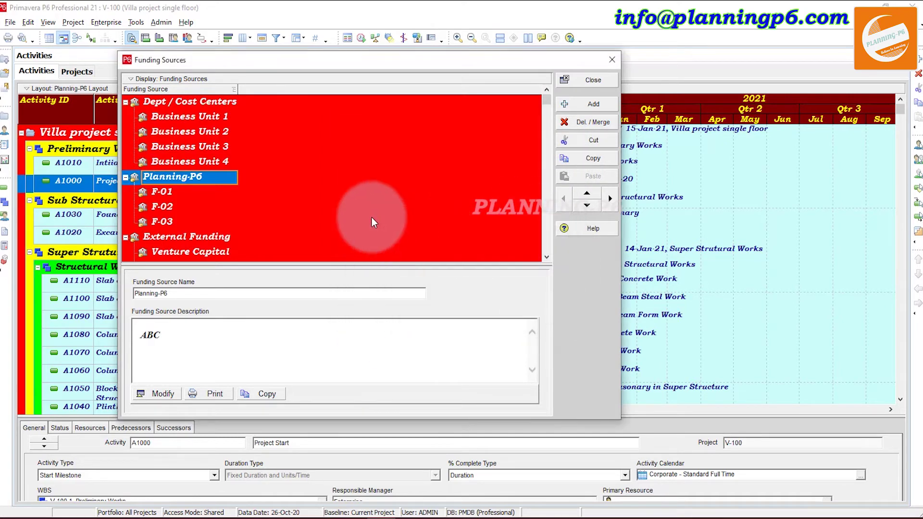
View the funding sources as a chart and inspect the Chart Box Template, returning to the table view.
{"action": "left_click", "coordinate": [197, 81]}
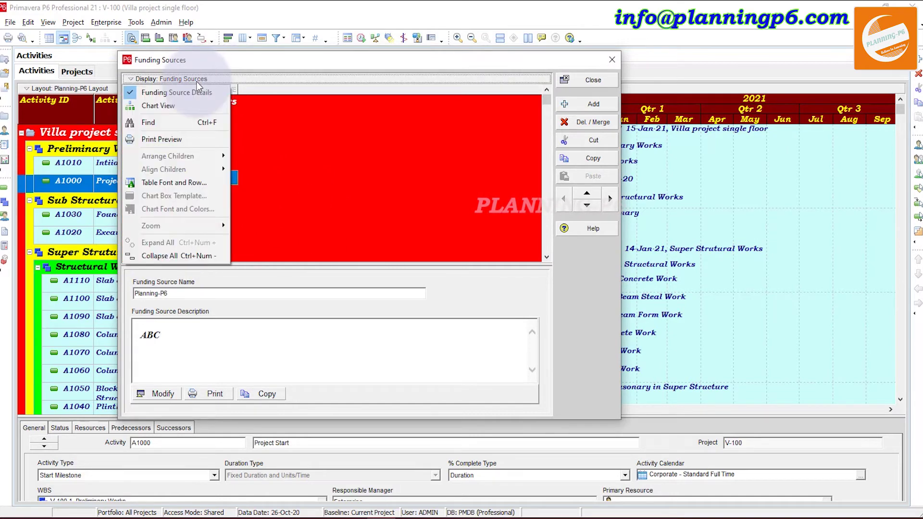
{"action": "left_click", "coordinate": [186, 110]}
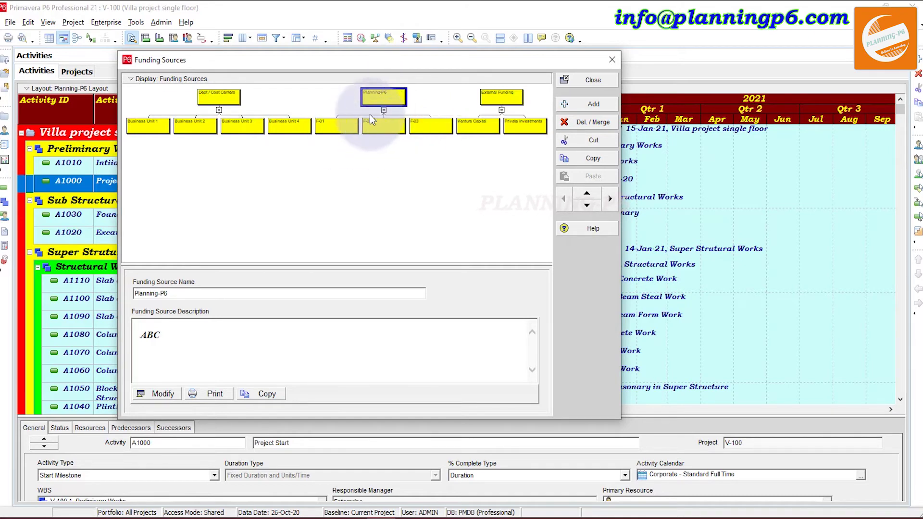
{"action": "right_click", "coordinate": [336, 142]}
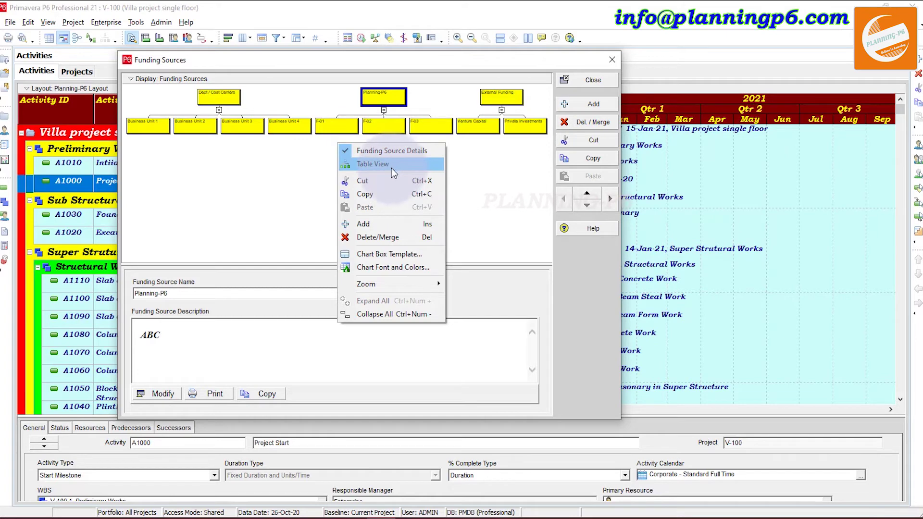
{"action": "left_click", "coordinate": [400, 258]}
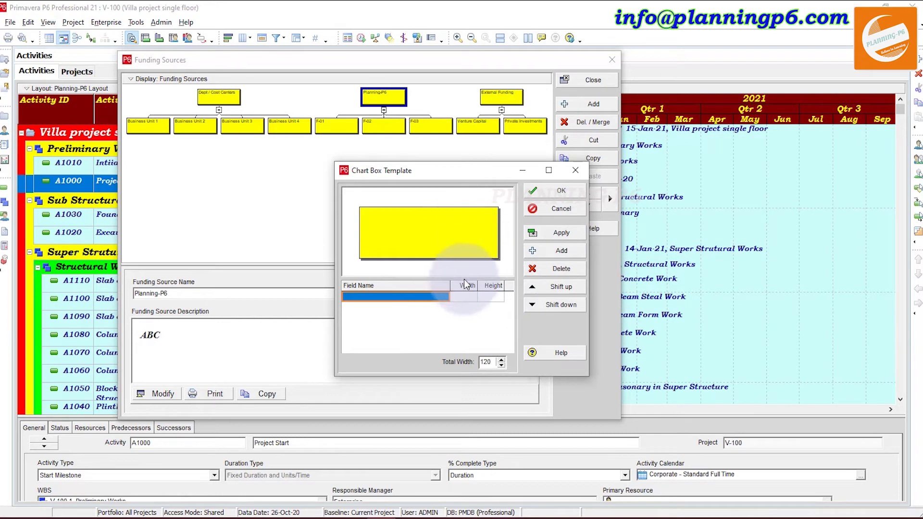
{"action": "left_click", "coordinate": [448, 233]}
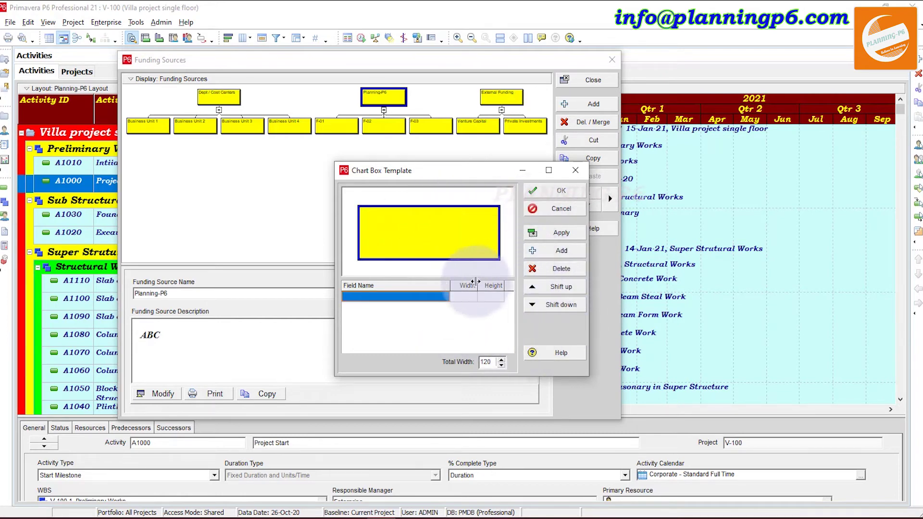
{"action": "left_click", "coordinate": [575, 170]}
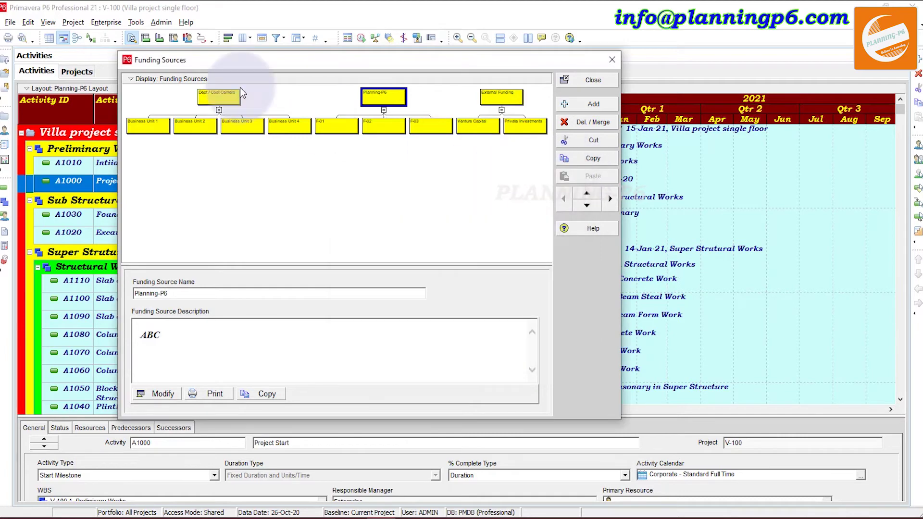
{"action": "left_click", "coordinate": [178, 78]}
{"action": "left_click", "coordinate": [165, 106]}
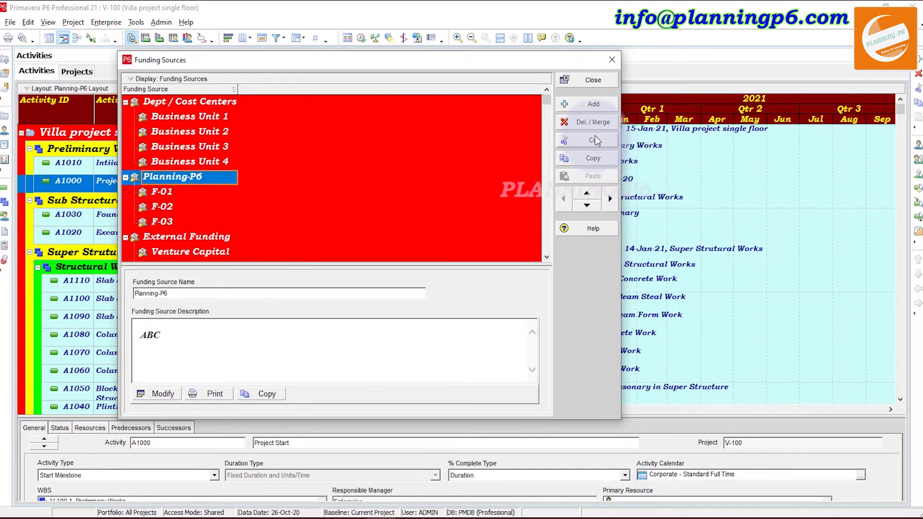
Delete the Business Unit 4 funding source and close the Funding Sources window.
{"action": "left_click", "coordinate": [195, 161]}
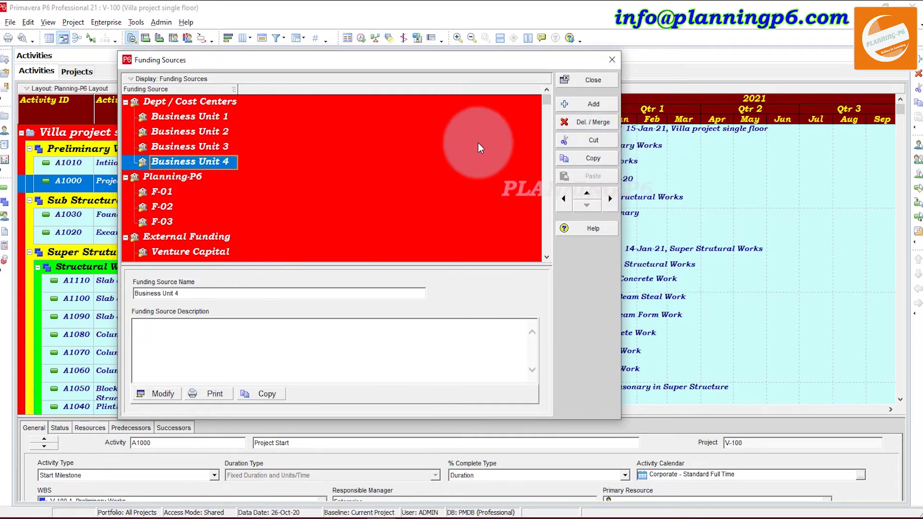
{"action": "left_click", "coordinate": [591, 122]}
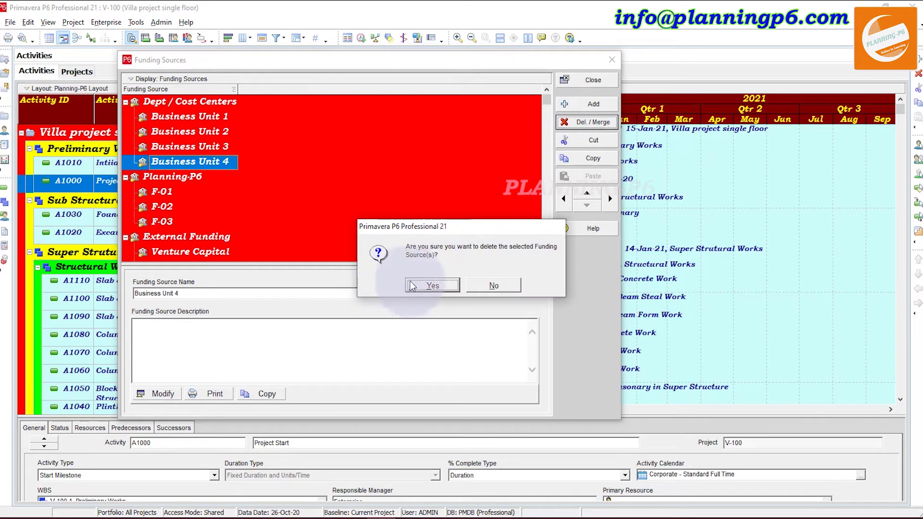
{"action": "left_click", "coordinate": [430, 284]}
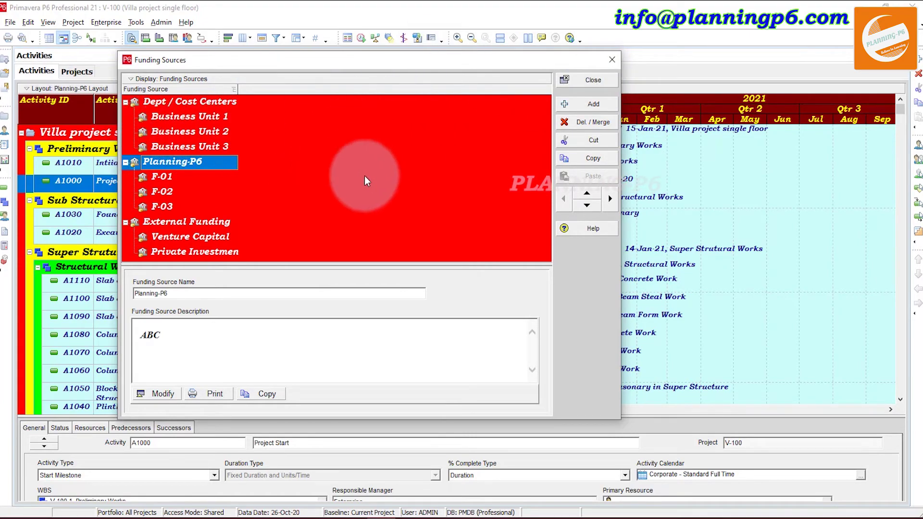
{"action": "left_click", "coordinate": [609, 60]}
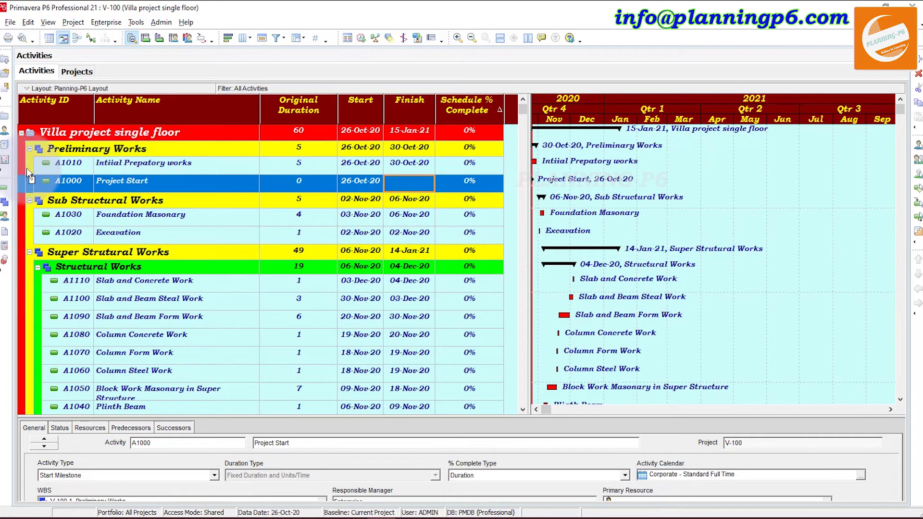
Select project V-100 in the Projects view and check whether Funding is among the displayed project detail tabs.
{"action": "left_click", "coordinate": [5, 129]}
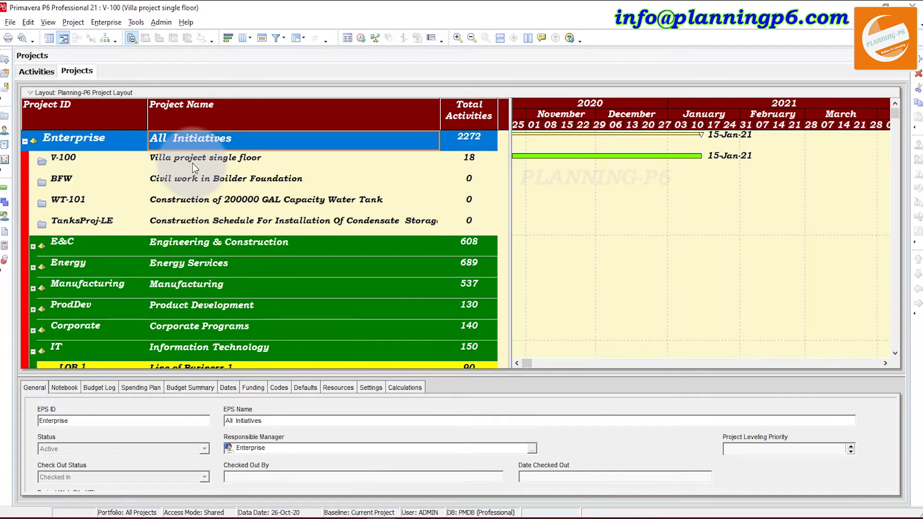
{"action": "left_click", "coordinate": [196, 159]}
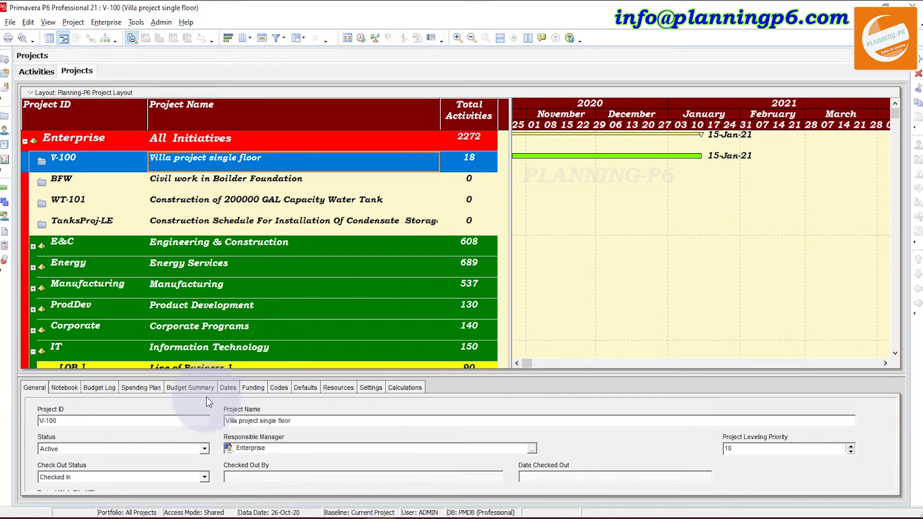
{"action": "right_click", "coordinate": [455, 389]}
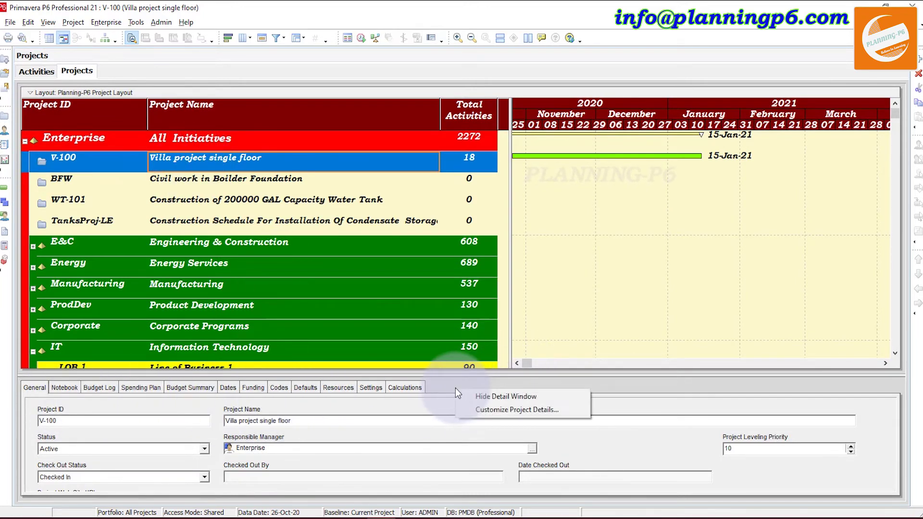
{"action": "left_click", "coordinate": [497, 409]}
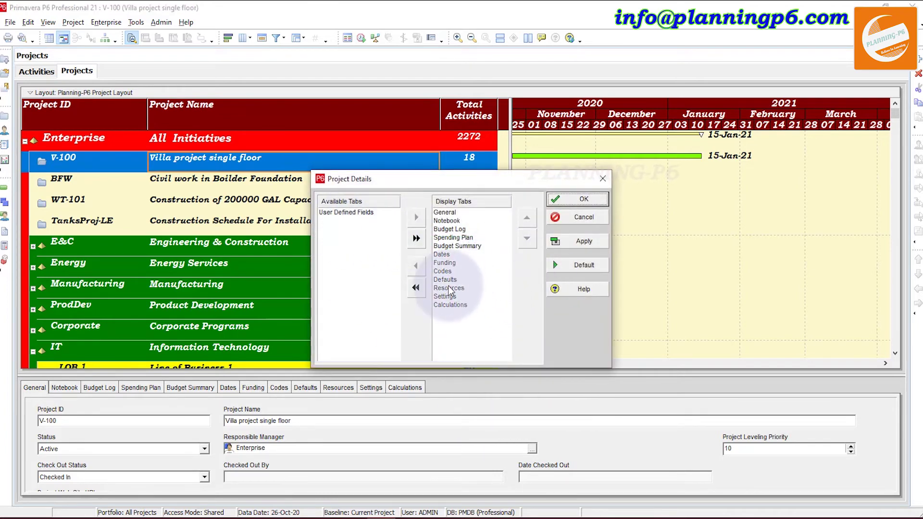
{"action": "left_click", "coordinate": [451, 264]}
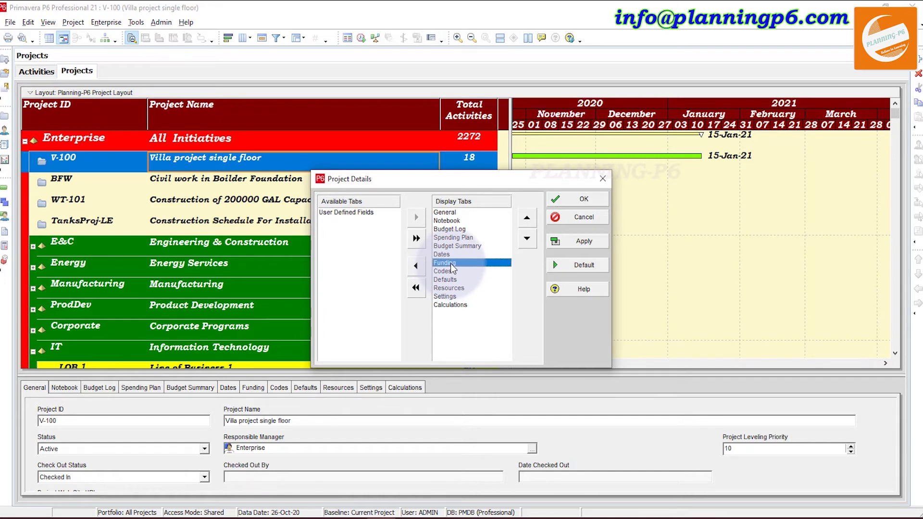
{"action": "left_click", "coordinate": [602, 180]}
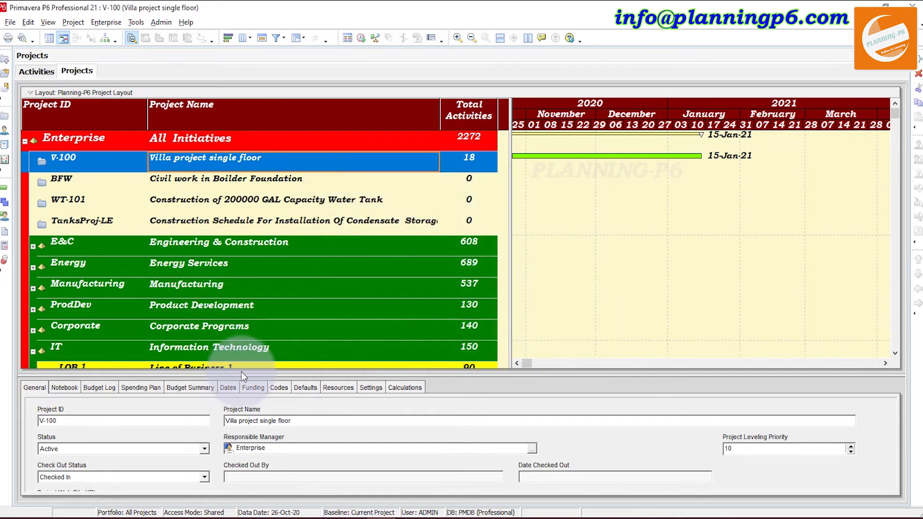
Assign the funding sources F-01, F-02 and F-03 to project V-100.
{"action": "left_click", "coordinate": [255, 389]}
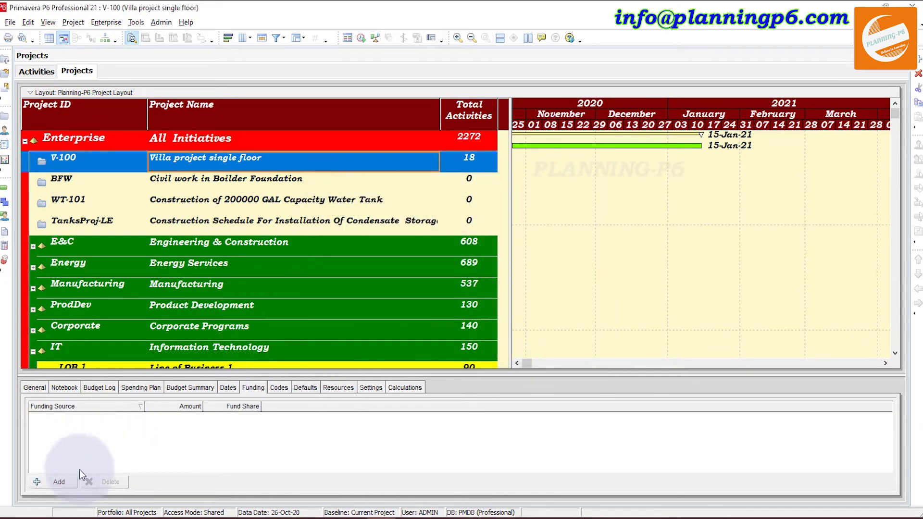
{"action": "left_click", "coordinate": [57, 482]}
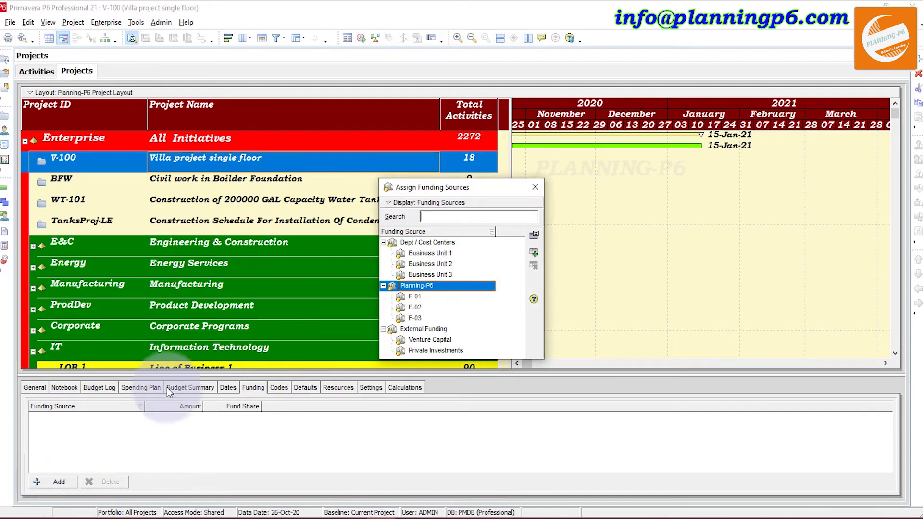
{"action": "left_click", "coordinate": [419, 297]}
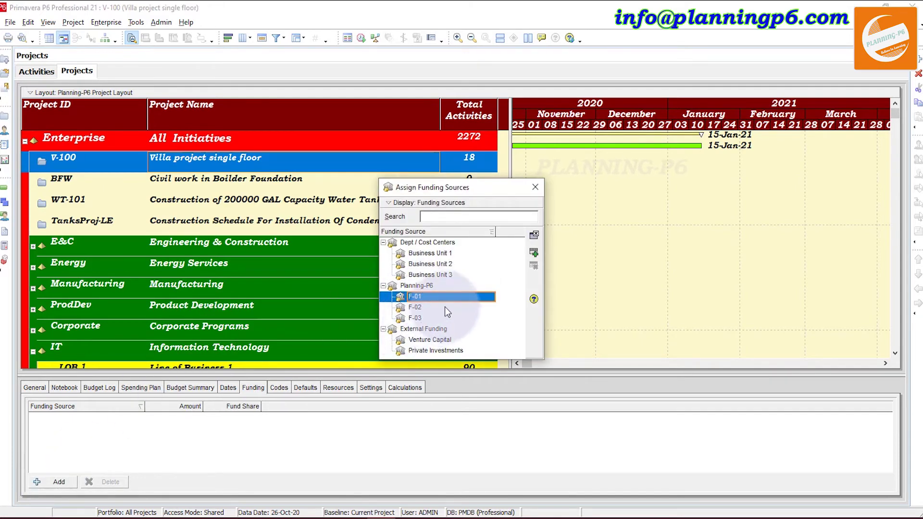
{"action": "left_click", "coordinate": [531, 254]}
{"action": "left_click", "coordinate": [416, 308]}
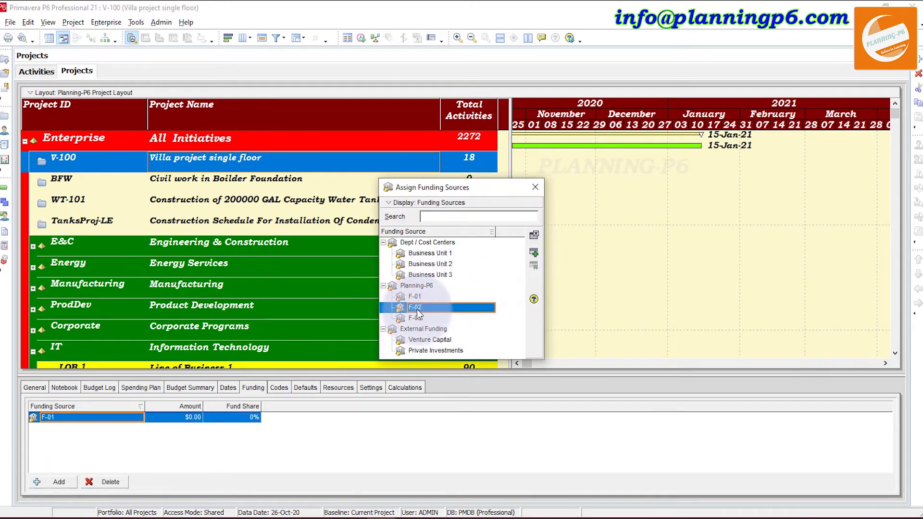
{"action": "left_click", "coordinate": [533, 252]}
{"action": "left_click", "coordinate": [425, 319]}
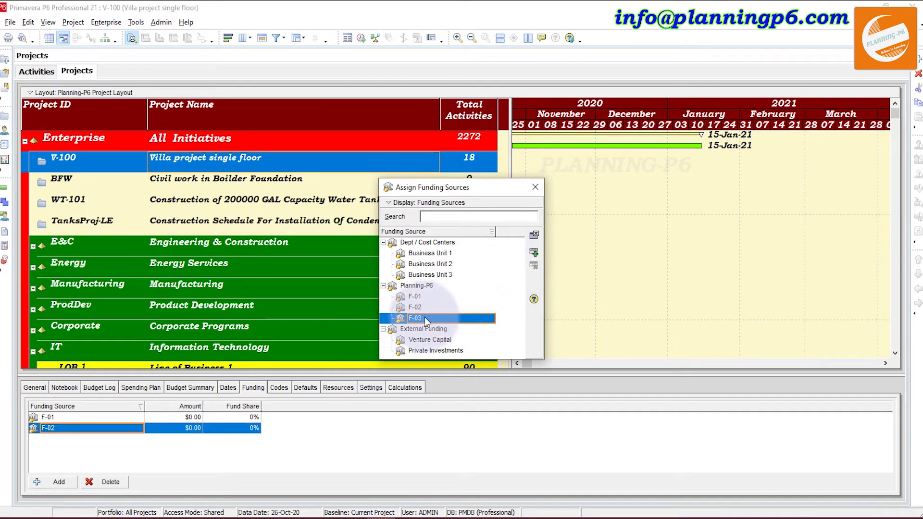
{"action": "left_click", "coordinate": [532, 253]}
Set project V-100's funding amounts to $200 for F-01, $1,000 for F-02 and $5,000 for F-03.
{"action": "left_click", "coordinate": [198, 419]}
{"action": "left_click", "coordinate": [198, 419]}
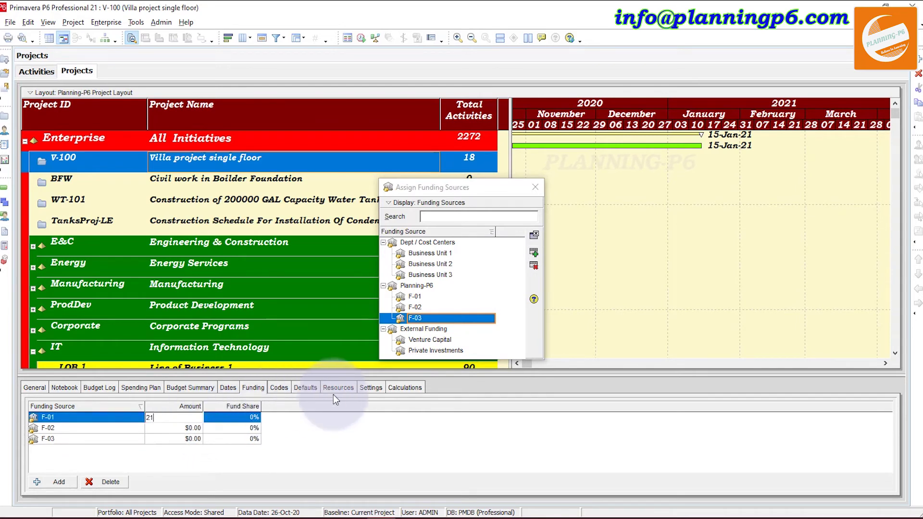
{"action": "type", "text": "200"}
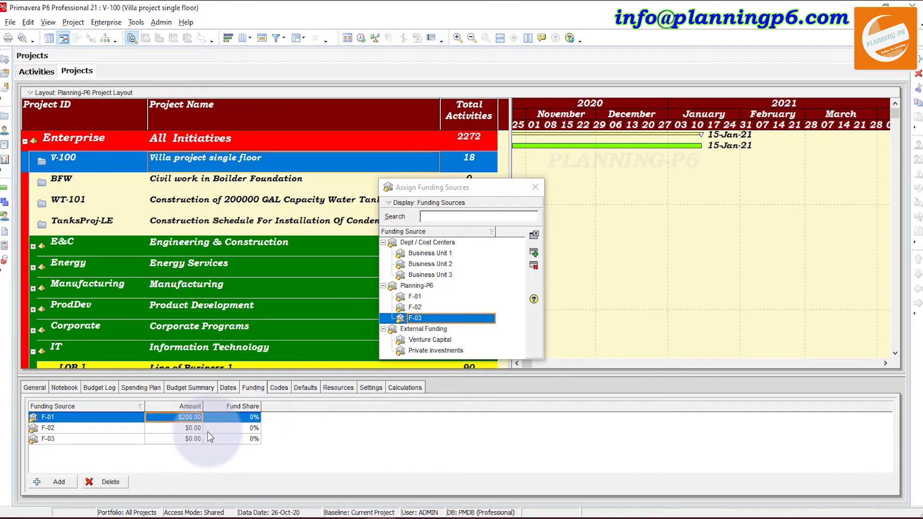
{"action": "left_click", "coordinate": [193, 428]}
{"action": "left_click_drag", "start_coordinate": [195, 428], "coordinate": [100, 428]}
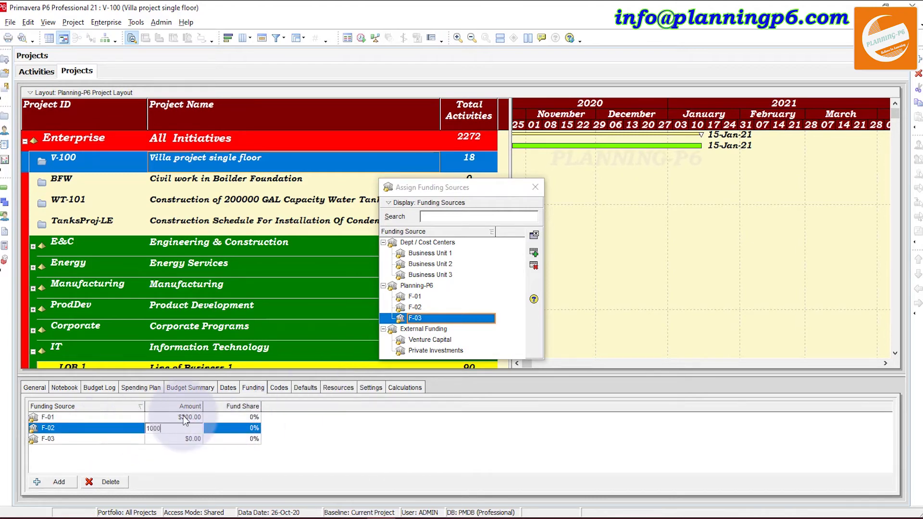
{"action": "left_click", "coordinate": [192, 438]}
{"action": "double_click", "coordinate": [159, 439]}
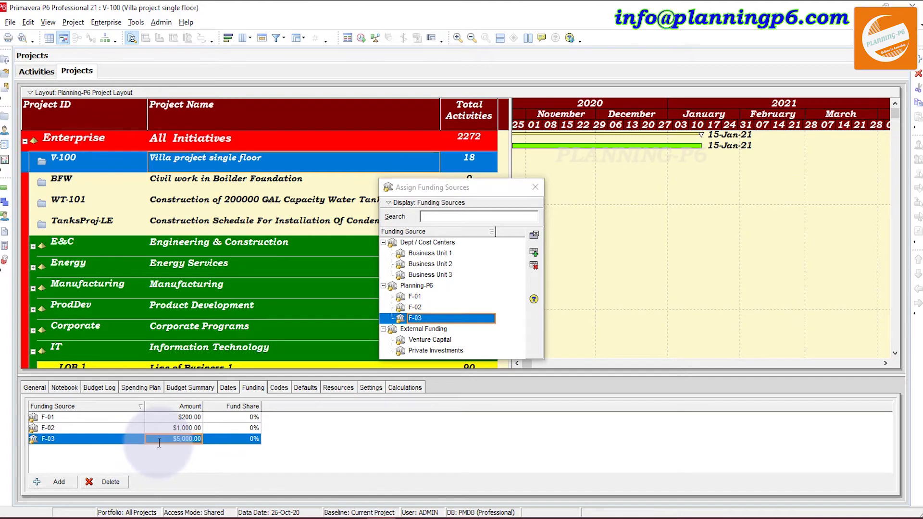
Set the fund shares of project V-100 to 30% for F-01, 20% for F-02 and 50% for F-03.
{"action": "left_click", "coordinate": [250, 417]}
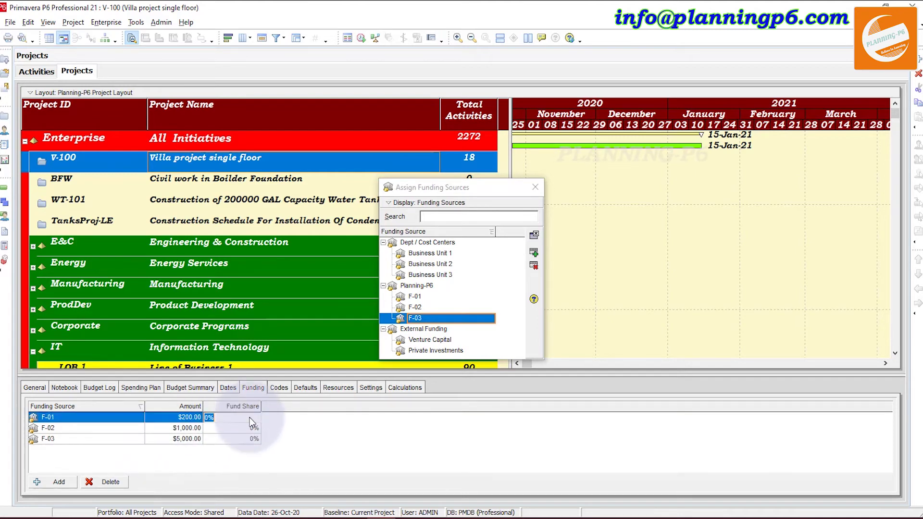
{"action": "type", "text": "30"}
{"action": "key", "text": "Return"}
{"action": "left_click", "coordinate": [234, 427]}
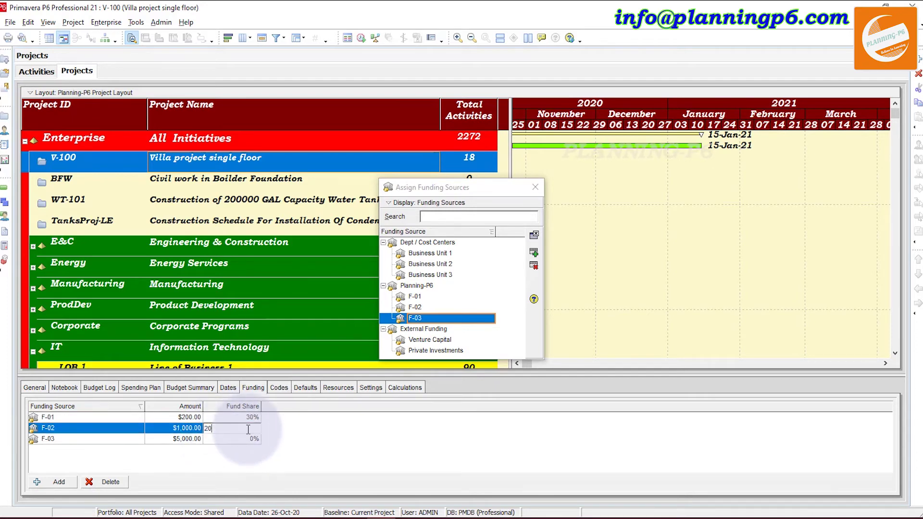
{"action": "left_click", "coordinate": [248, 439]}
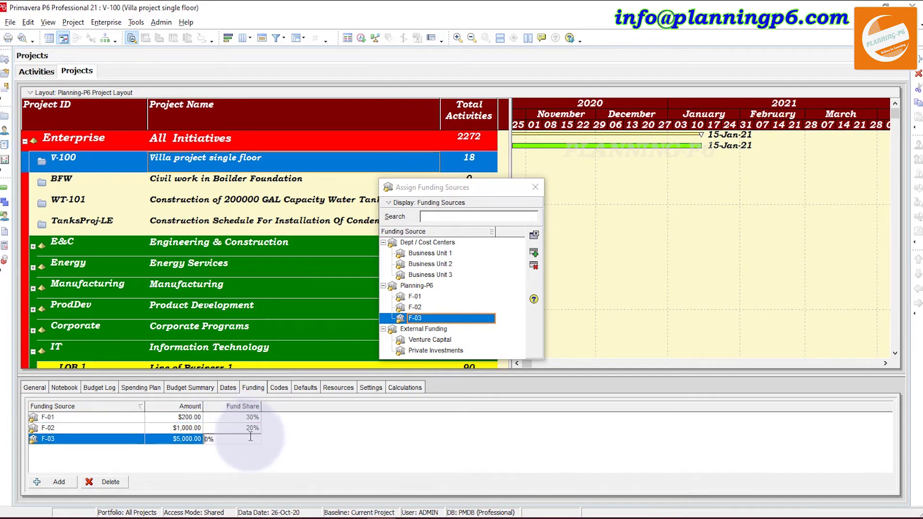
{"action": "type", "text": "4"}
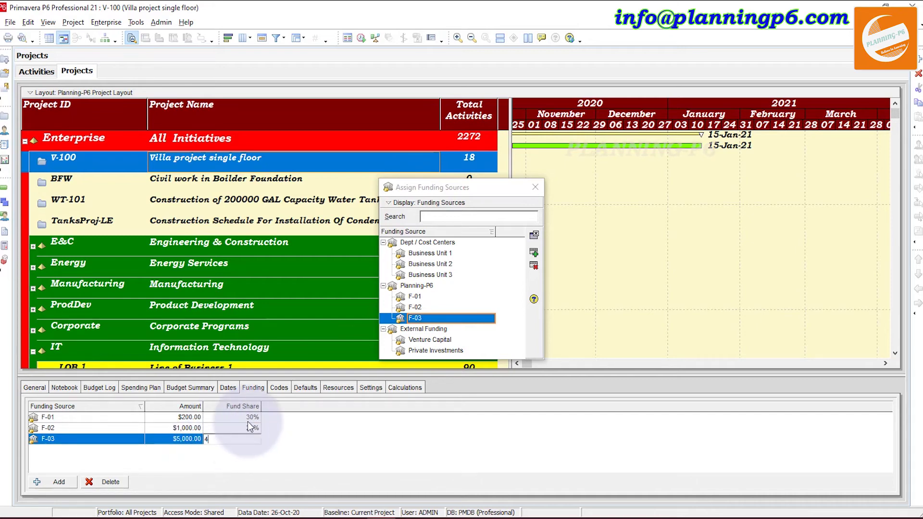
{"action": "type", "text": "50"}
{"action": "key", "text": "Return"}
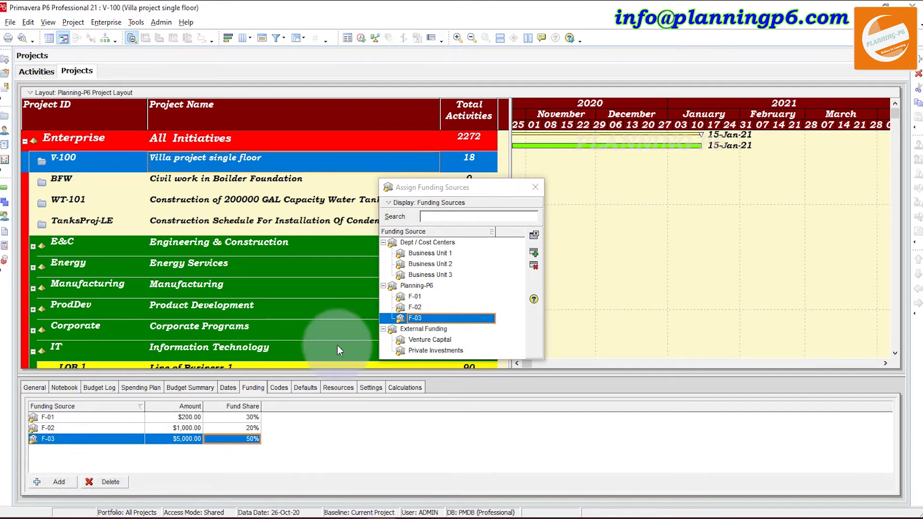
Assign the Venture Capital funding source to project V-100 and remove that assignment again.
{"action": "double_click", "coordinate": [425, 340]}
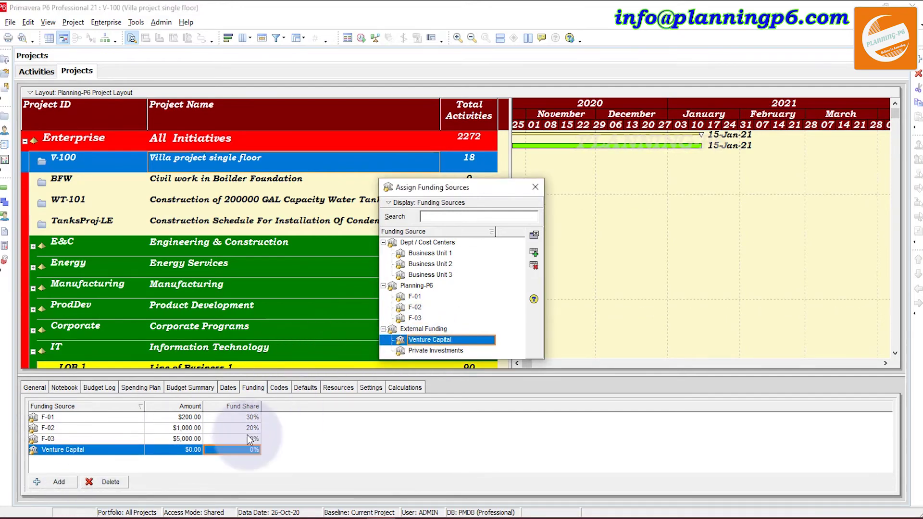
{"action": "left_click", "coordinate": [111, 481]}
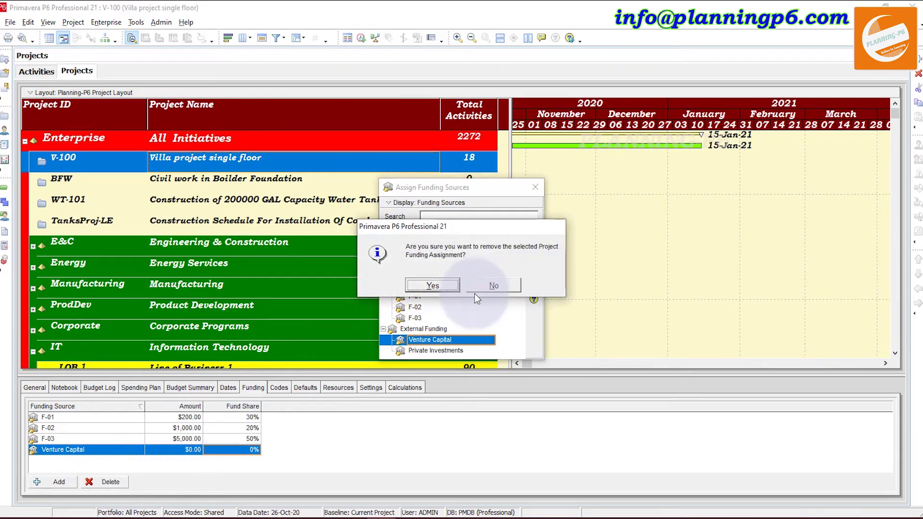
{"action": "left_click", "coordinate": [438, 286]}
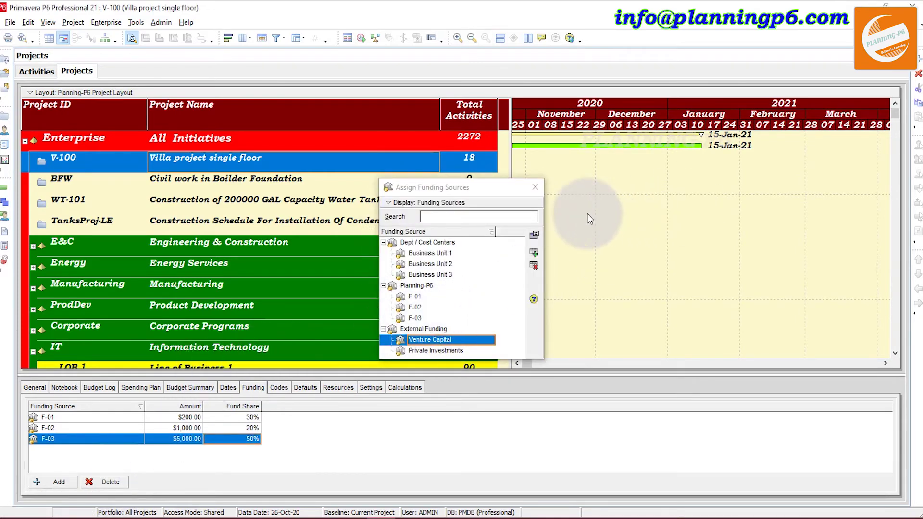
Close the funding source assignment window and add Total Funding to the selected columns of the projects table by searching for "fundi".
{"action": "left_click", "coordinate": [535, 187]}
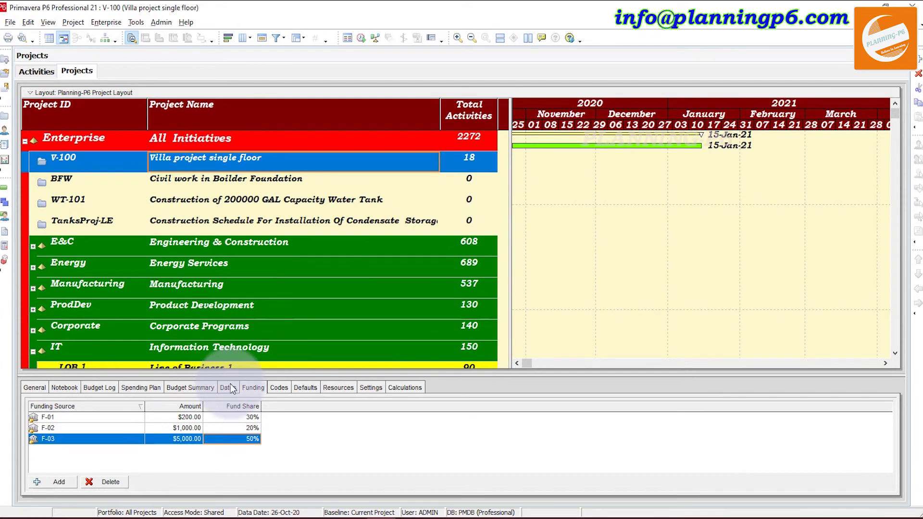
{"action": "right_click", "coordinate": [419, 117]}
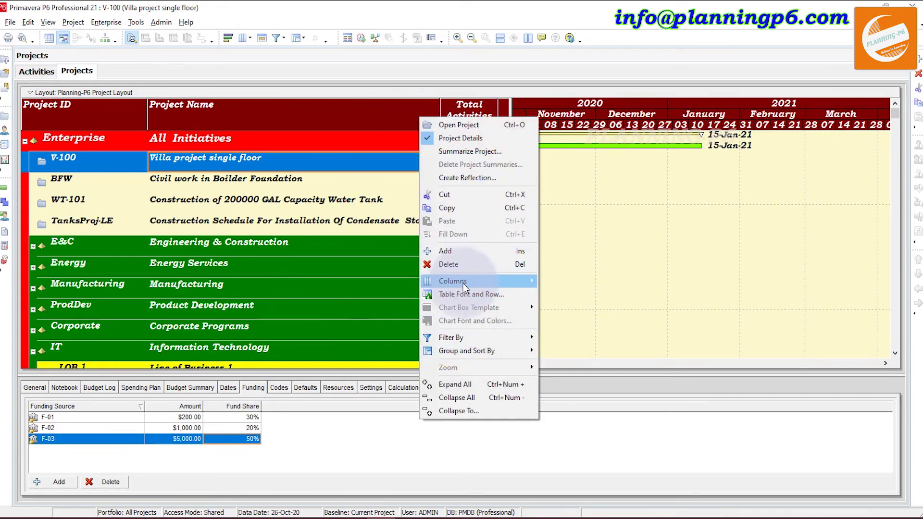
{"action": "mouse_move", "coordinate": [504, 283]}
{"action": "left_click", "coordinate": [566, 321]}
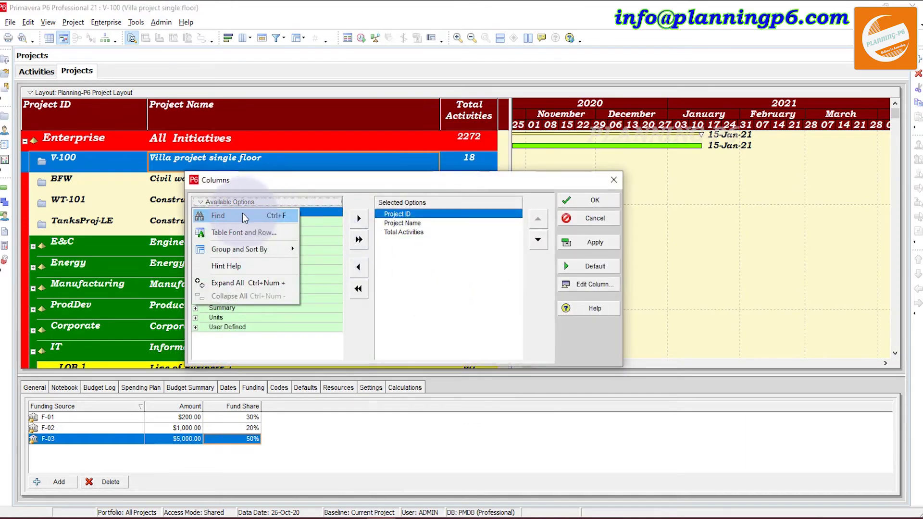
{"action": "left_click", "coordinate": [243, 214]}
{"action": "type", "text": "fundi"}
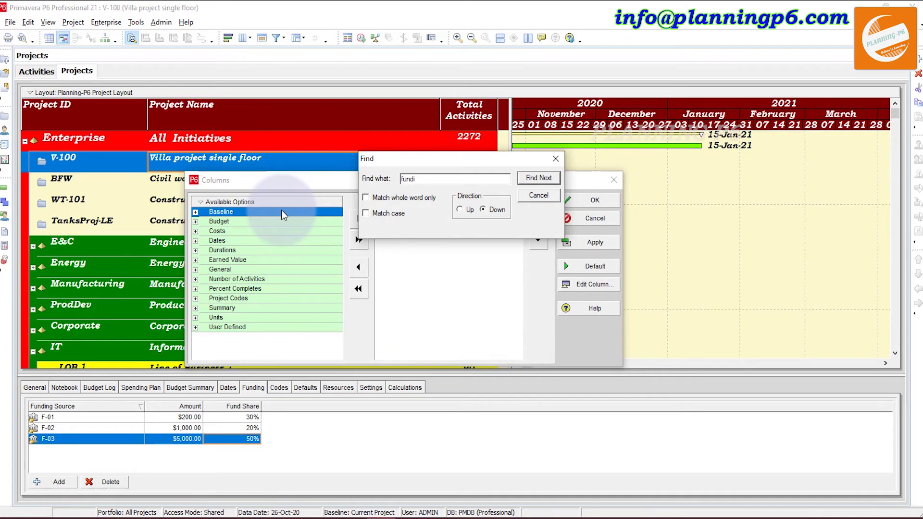
{"action": "key", "text": "Return"}
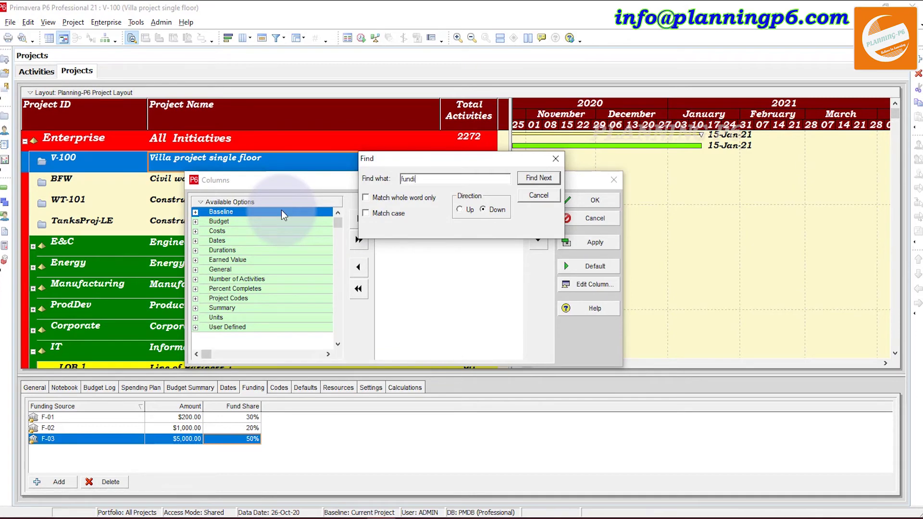
{"action": "left_click", "coordinate": [358, 239]}
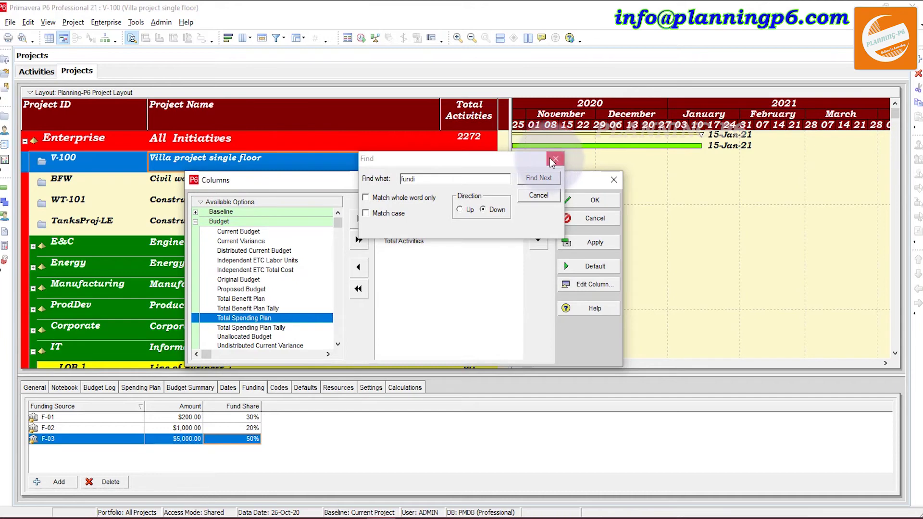
Move Total Funding to the end of the selected columns, after Total Activities, and apply the column selection.
{"action": "left_click", "coordinate": [550, 159]}
{"action": "left_click", "coordinate": [535, 239]}
{"action": "left_click", "coordinate": [535, 241]}
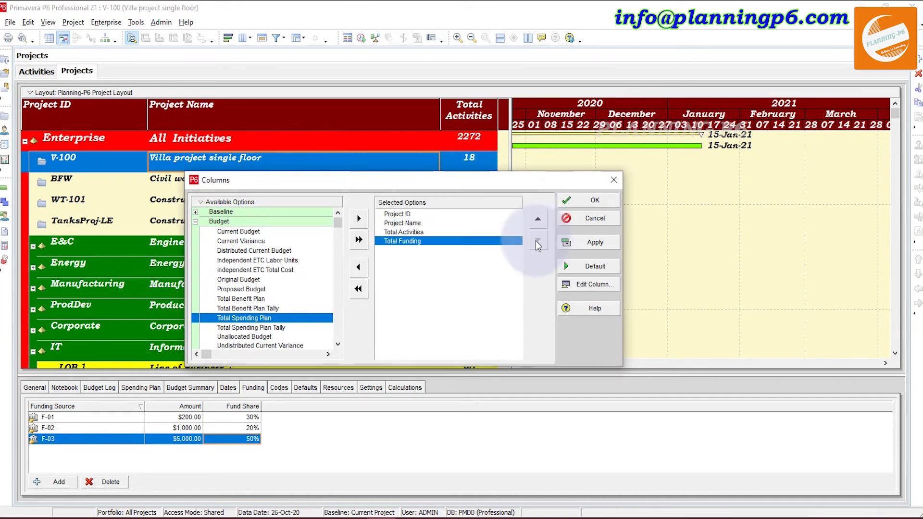
{"action": "left_click", "coordinate": [599, 241]}
{"action": "left_click", "coordinate": [594, 200]}
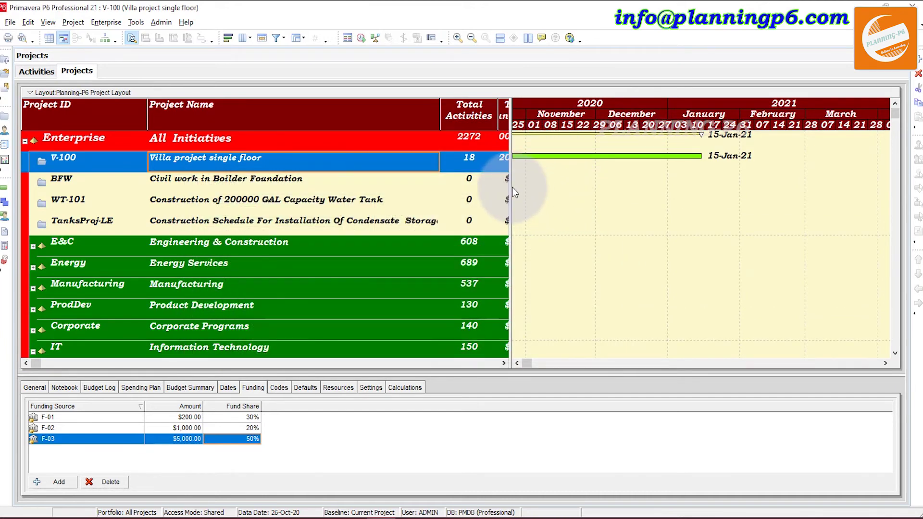
Widen the projects table and its Total Funding column to fit the full amounts, and compare the funding of V-100 and BFW.
{"action": "left_click_drag", "start_coordinate": [511, 187], "coordinate": [646, 187]}
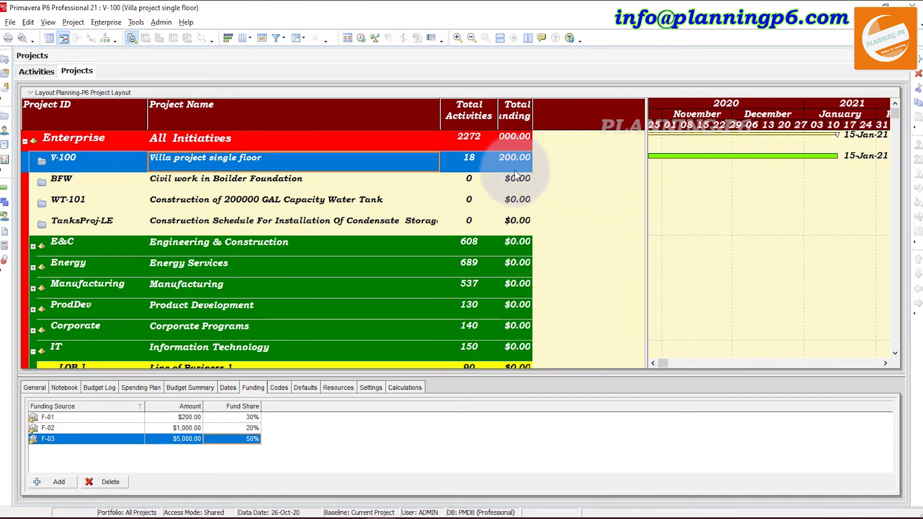
{"action": "left_click", "coordinate": [514, 163]}
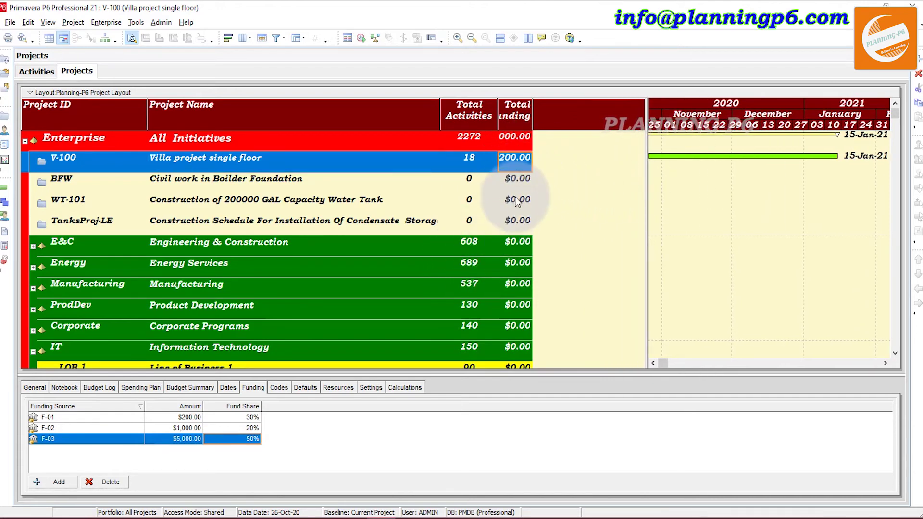
{"action": "left_click_drag", "start_coordinate": [532, 115], "coordinate": [558, 115]}
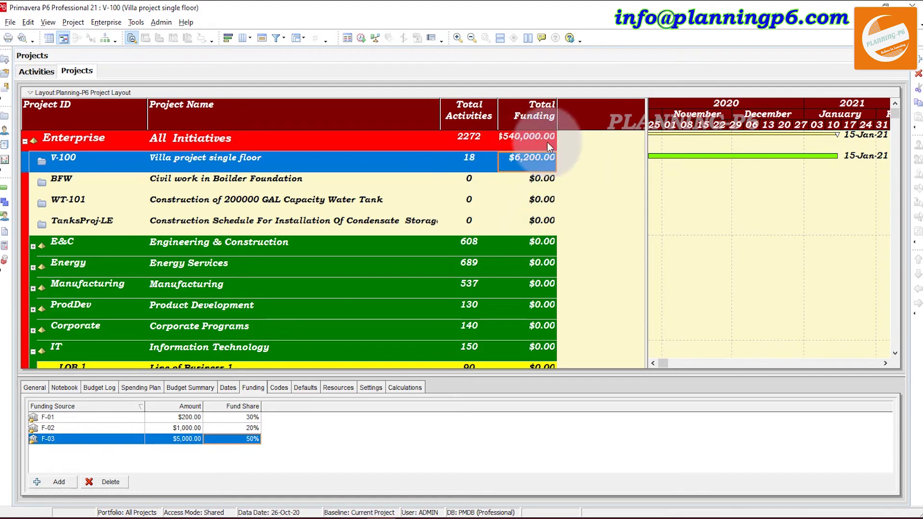
{"action": "left_click", "coordinate": [537, 180]}
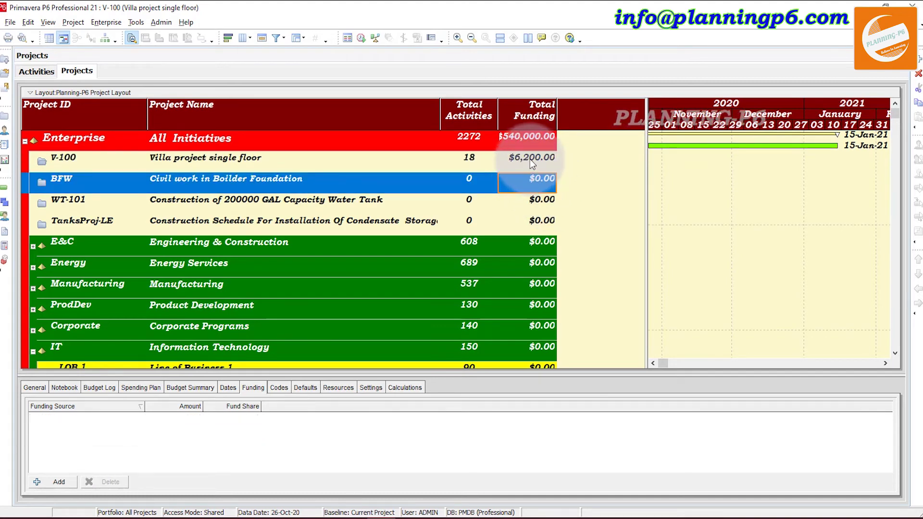
{"action": "left_click", "coordinate": [530, 159]}
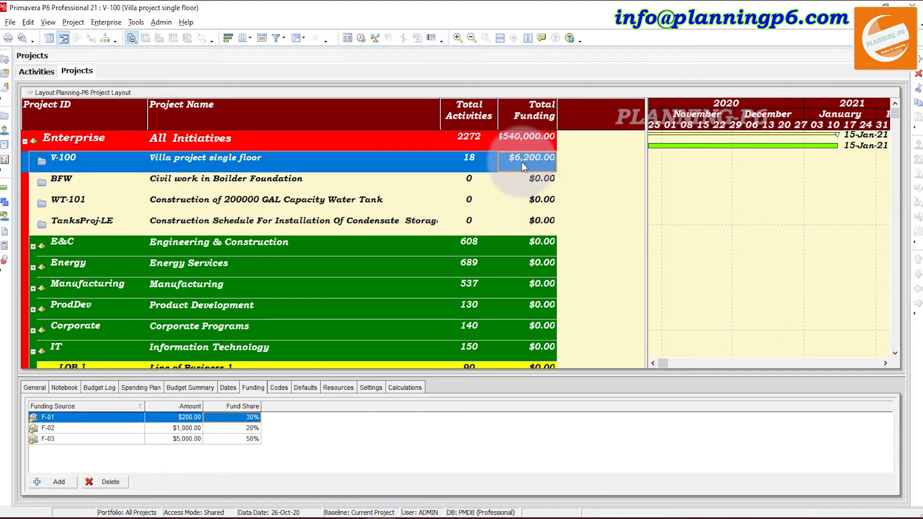
{"action": "double_click", "coordinate": [557, 118]}
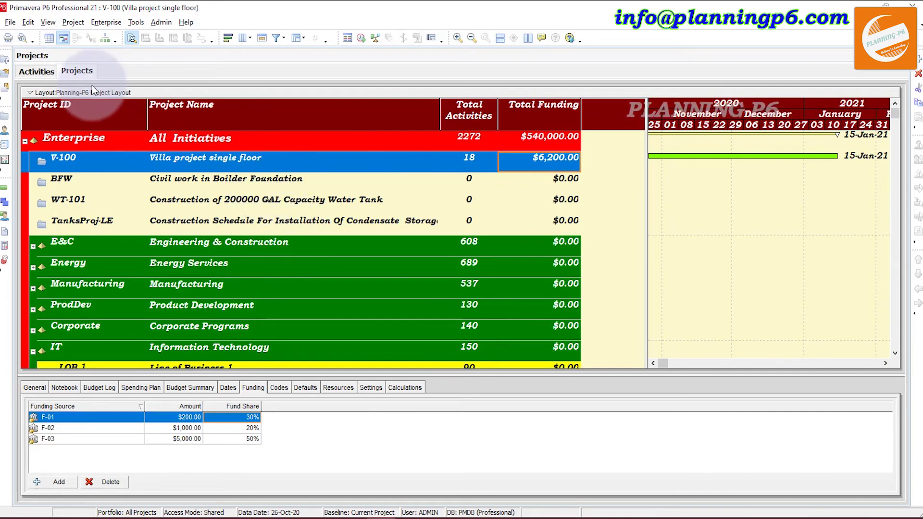
Start a new report with the Report Wizard and choose Funding Sources as its subject area.
{"action": "left_click", "coordinate": [132, 25]}
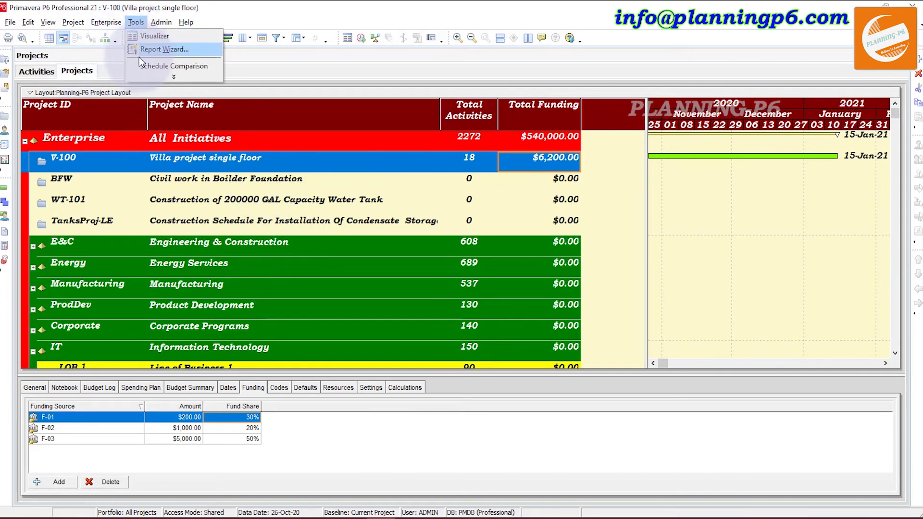
{"action": "left_click", "coordinate": [173, 76]}
{"action": "mouse_move", "coordinate": [190, 209]}
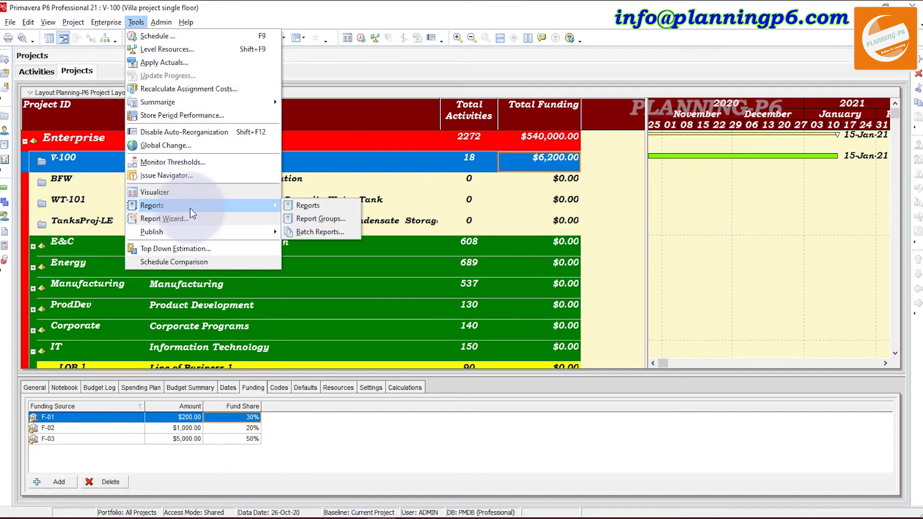
{"action": "left_click", "coordinate": [186, 218]}
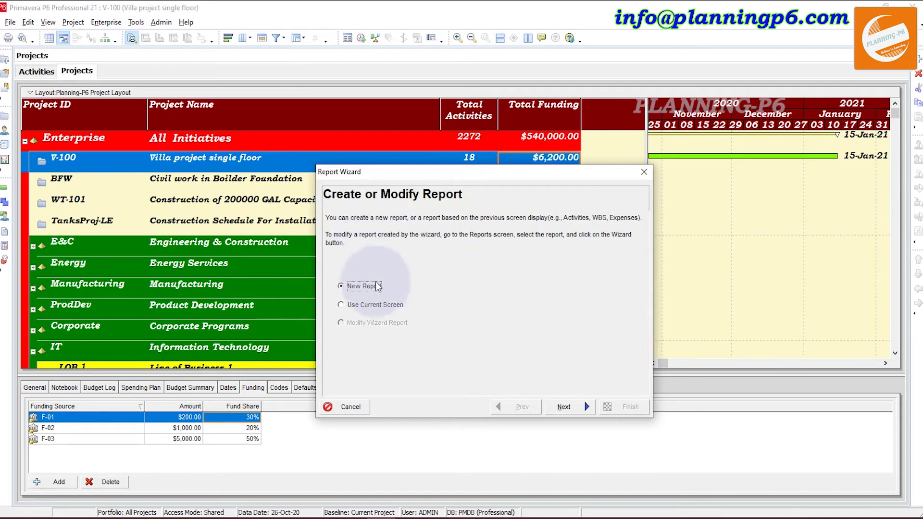
{"action": "left_click", "coordinate": [563, 406]}
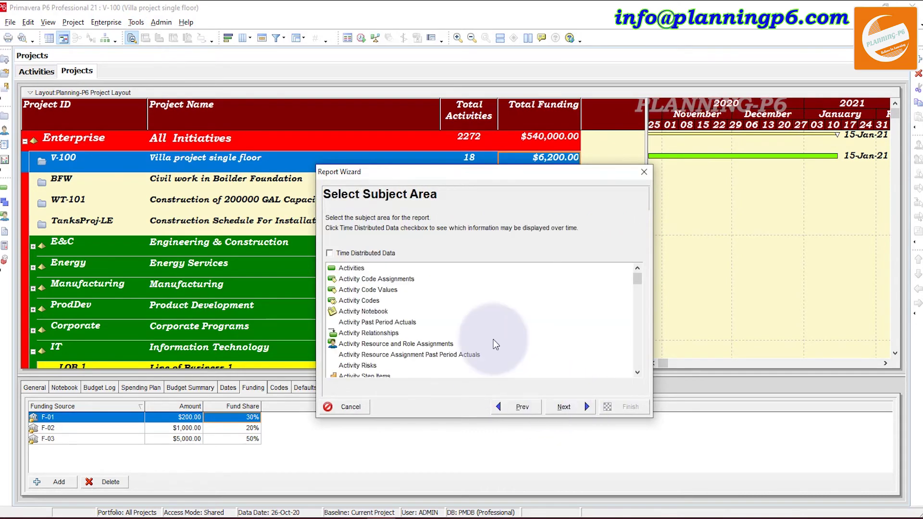
{"action": "scroll", "coordinate": [369, 293], "scroll_direction": "down", "scroll_amount": 3}
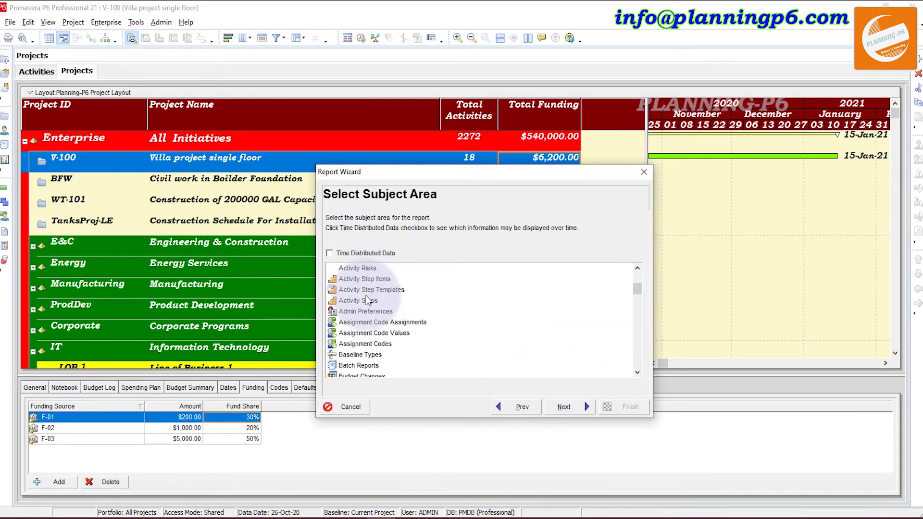
{"action": "scroll", "coordinate": [369, 308], "scroll_direction": "down", "scroll_amount": 5}
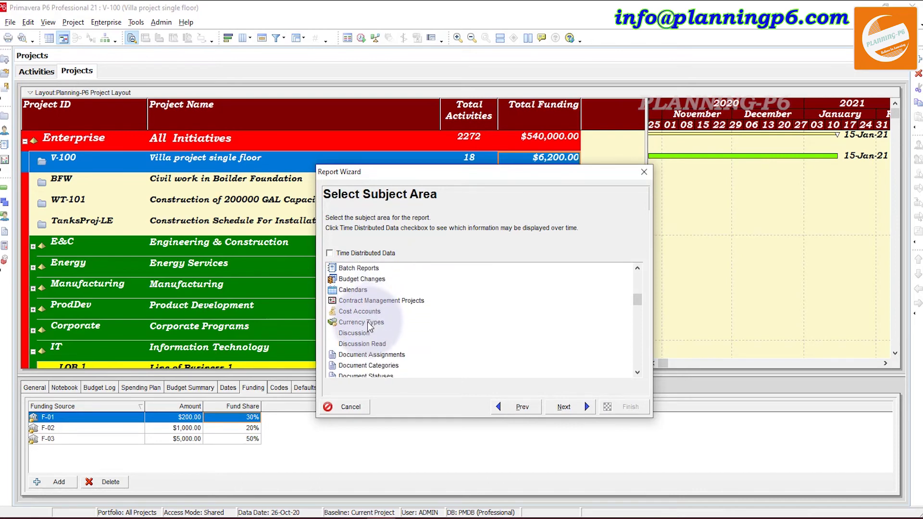
{"action": "scroll", "coordinate": [370, 342], "scroll_direction": "down", "scroll_amount": 3}
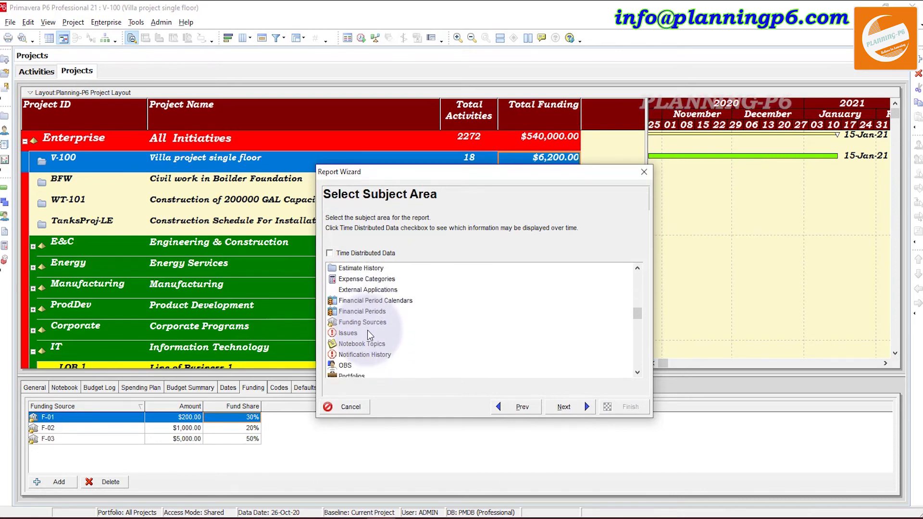
{"action": "left_click", "coordinate": [377, 324]}
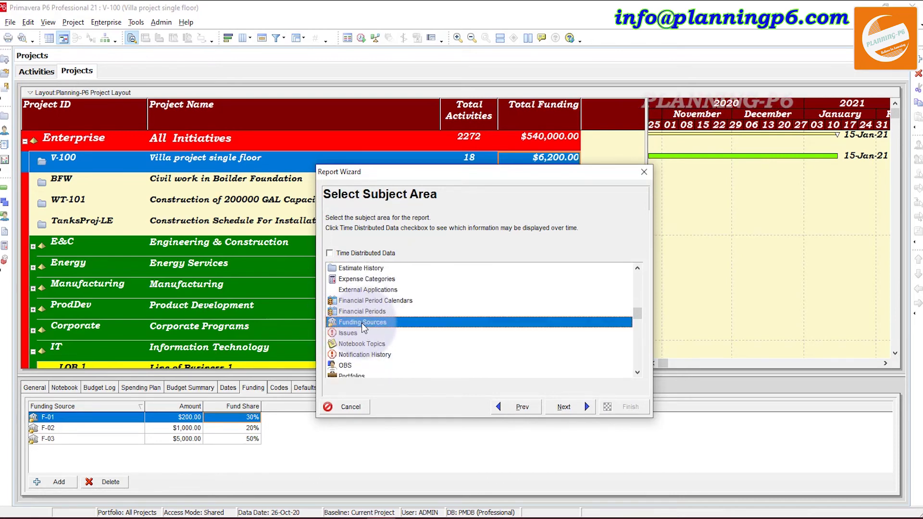
{"action": "left_click", "coordinate": [559, 406]}
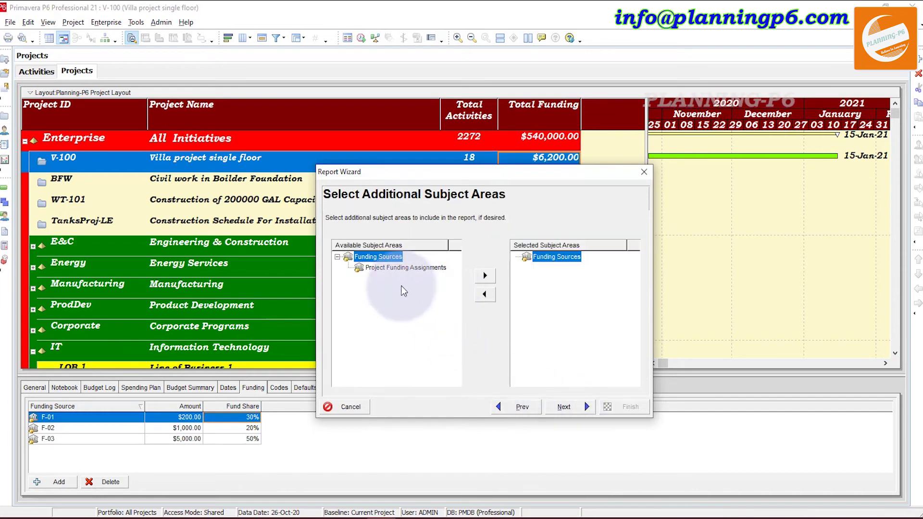
Include Project Funding Assignments as an additional subject area under Funding Sources in the report.
{"action": "left_click", "coordinate": [422, 269]}
{"action": "left_click", "coordinate": [484, 275]}
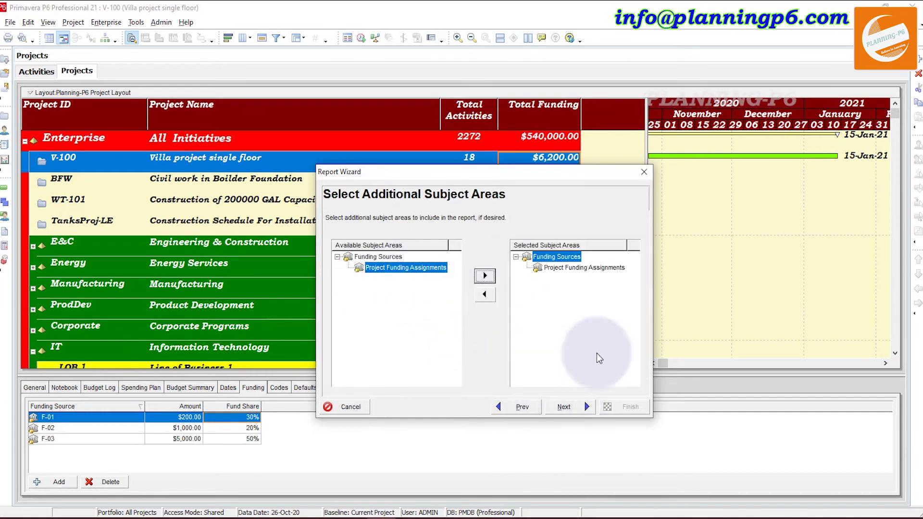
{"action": "left_click", "coordinate": [562, 407]}
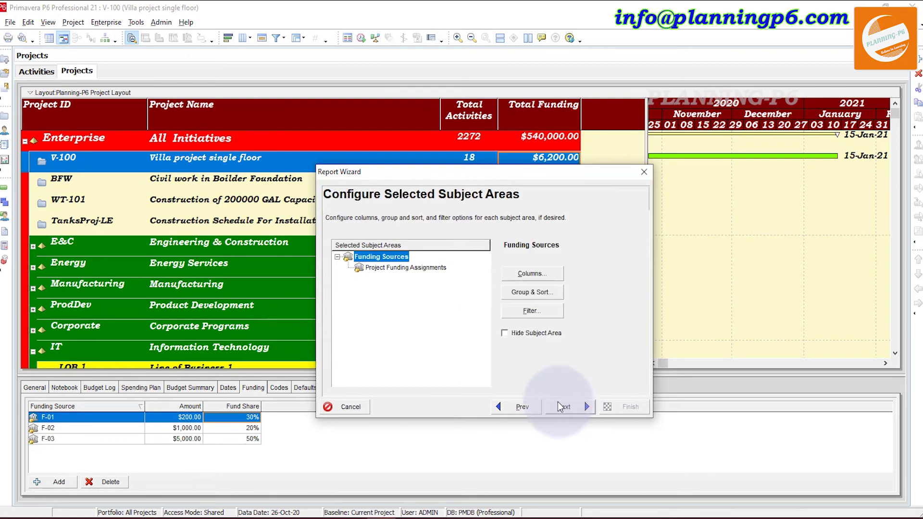
Add Funding Source Count and Parent Funding Source to the Funding Sources report columns, placing Description directly after Funding Source.
{"action": "left_click", "coordinate": [536, 274]}
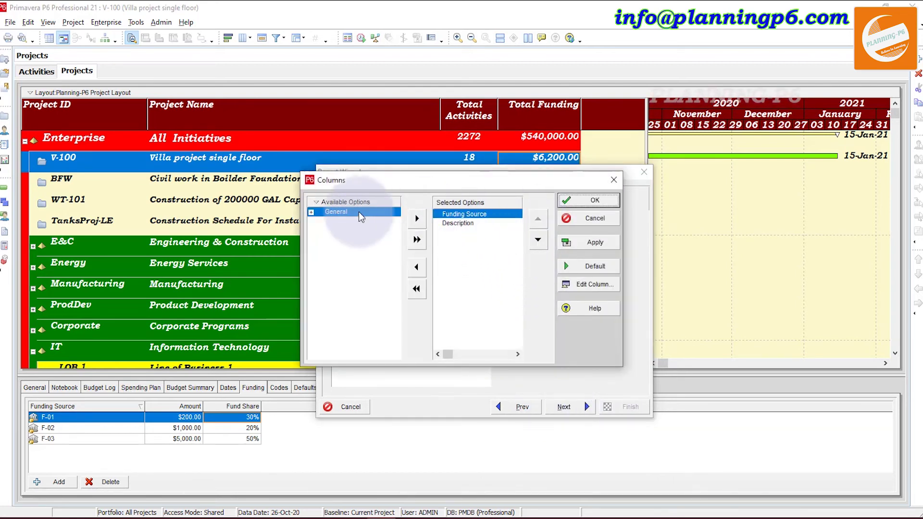
{"action": "left_click", "coordinate": [311, 212]}
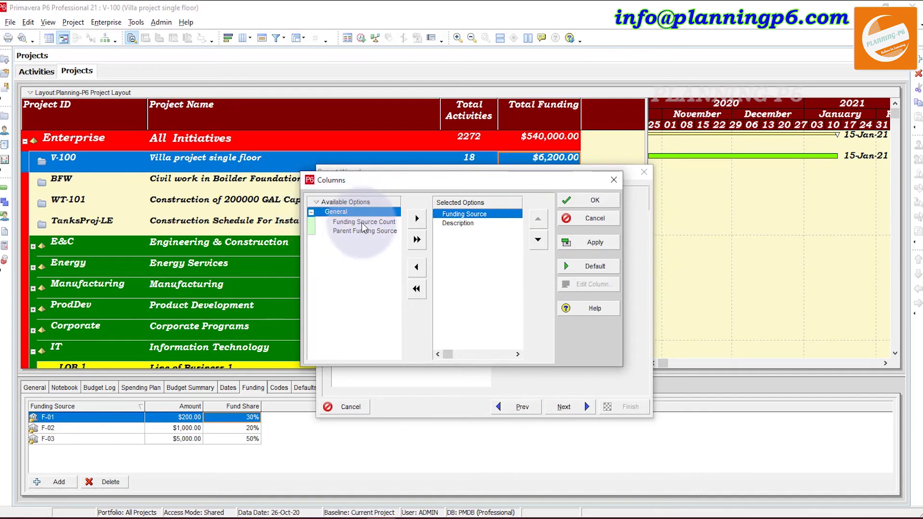
{"action": "double_click", "coordinate": [359, 223]}
{"action": "double_click", "coordinate": [363, 223]}
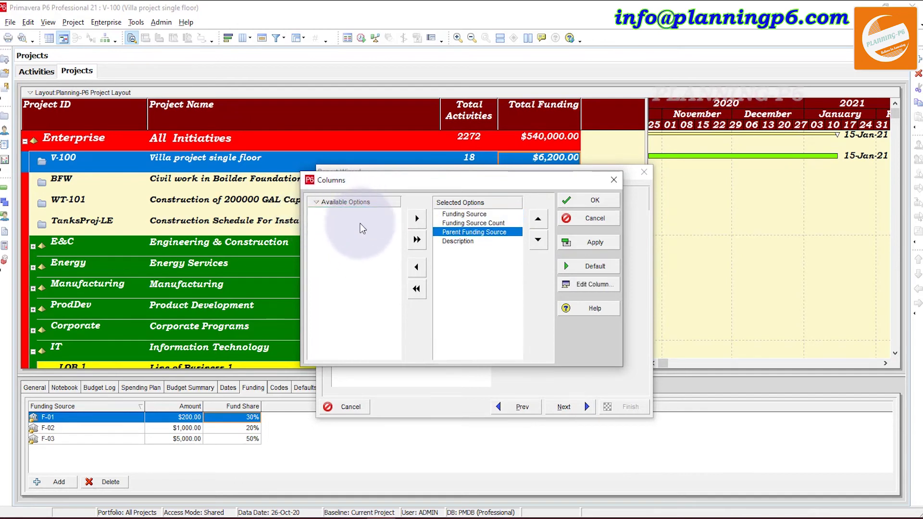
{"action": "left_click", "coordinate": [475, 241]}
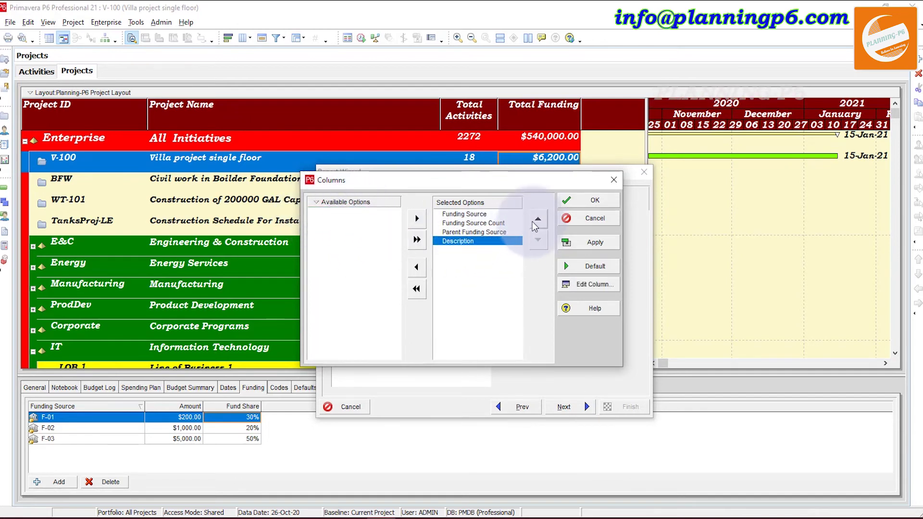
{"action": "left_click", "coordinate": [538, 219]}
{"action": "left_click", "coordinate": [538, 220]}
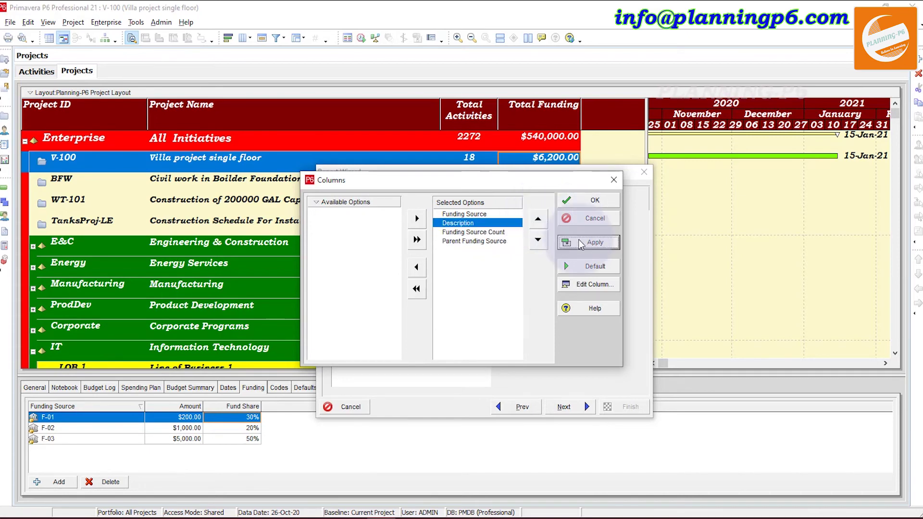
{"action": "left_click", "coordinate": [586, 203]}
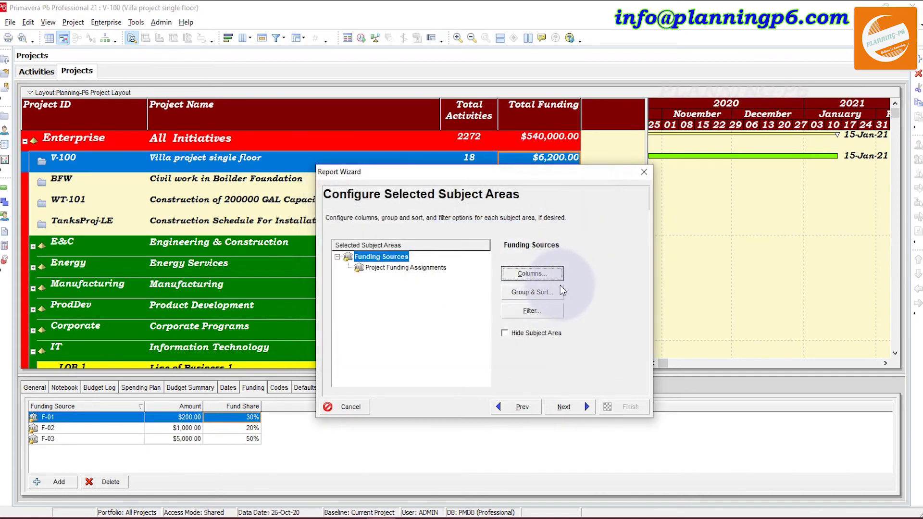
Keep the report title Funding Sources, run the report to Print Preview and look through its pages.
{"action": "left_click", "coordinate": [585, 409]}
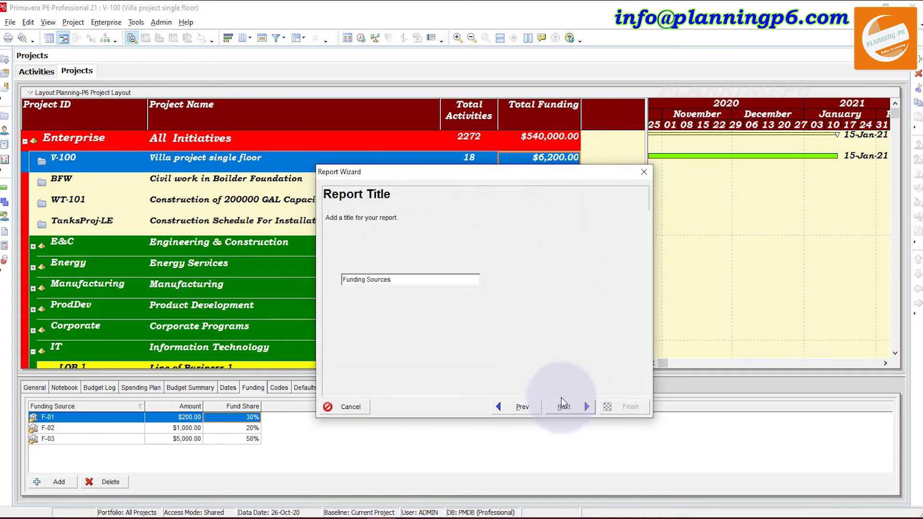
{"action": "left_click", "coordinate": [586, 407]}
{"action": "left_click", "coordinate": [414, 272]}
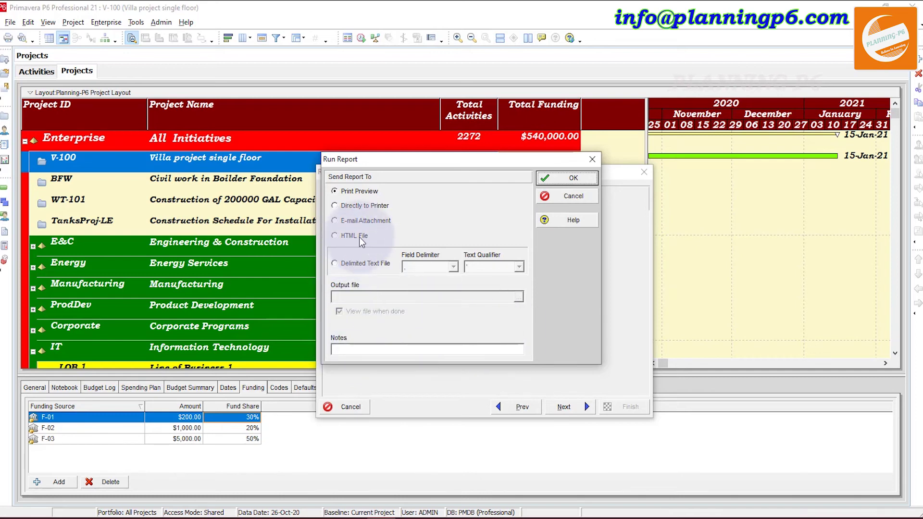
{"action": "left_click", "coordinate": [542, 180]}
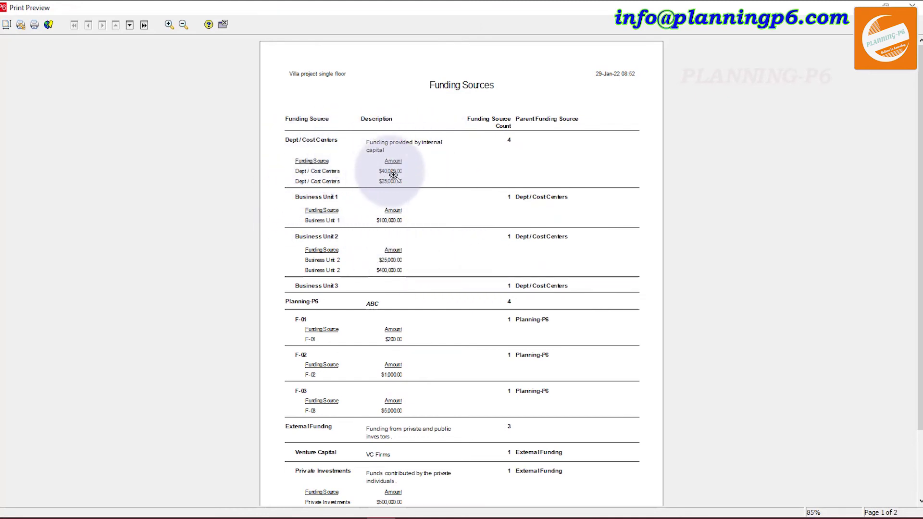
{"action": "scroll", "coordinate": [344, 212], "scroll_direction": "down", "scroll_amount": 1}
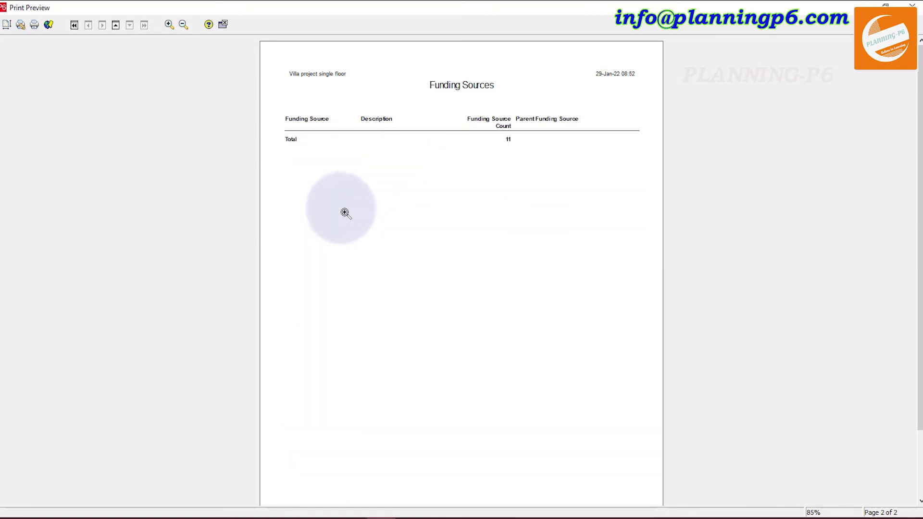
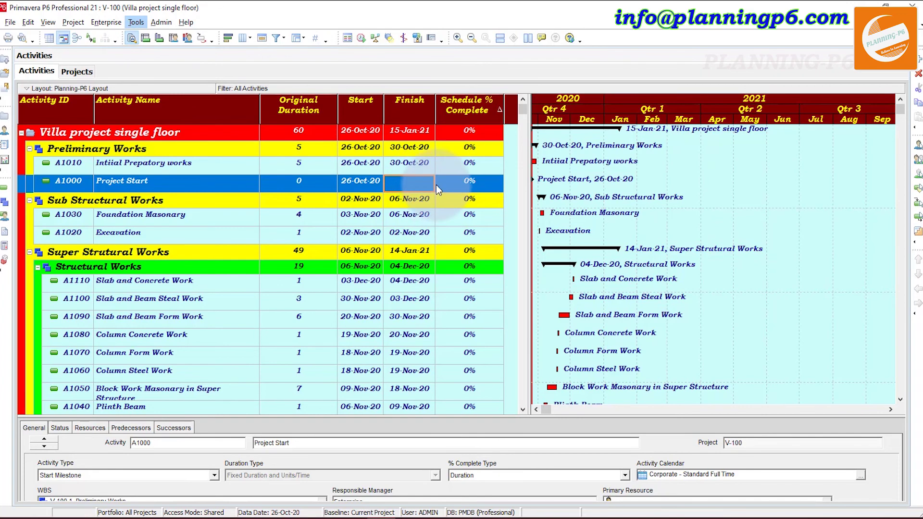
Continue a new report in the Report Wizard with Funding Sources as its subject area.
{"action": "left_click", "coordinate": [574, 409]}
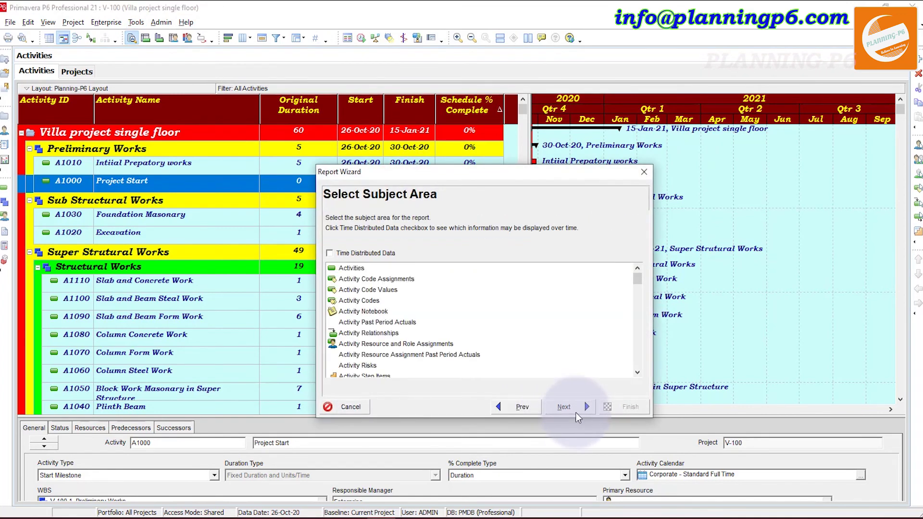
{"action": "scroll", "coordinate": [390, 347], "scroll_direction": "down", "scroll_amount": 6}
{"action": "scroll", "coordinate": [391, 347], "scroll_direction": "down", "scroll_amount": 1}
{"action": "scroll", "coordinate": [391, 345], "scroll_direction": "down", "scroll_amount": 2}
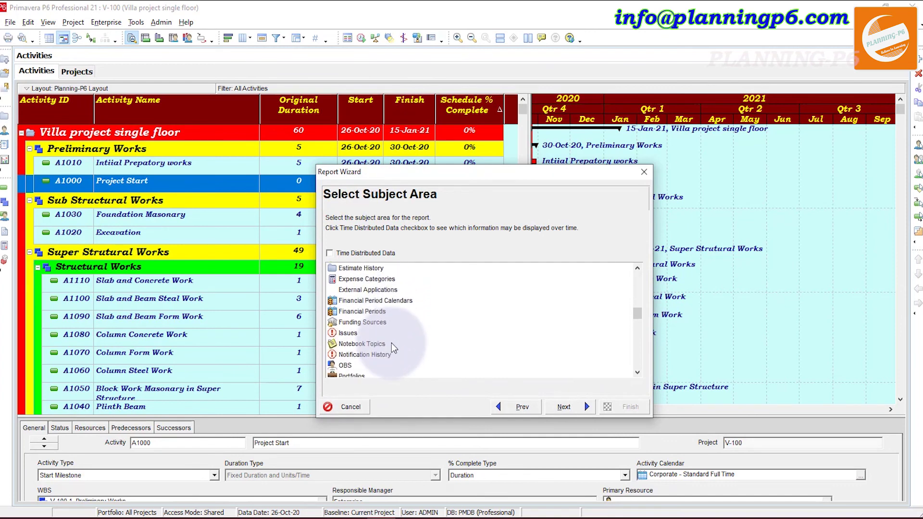
{"action": "left_click", "coordinate": [376, 323]}
{"action": "left_click", "coordinate": [561, 407]}
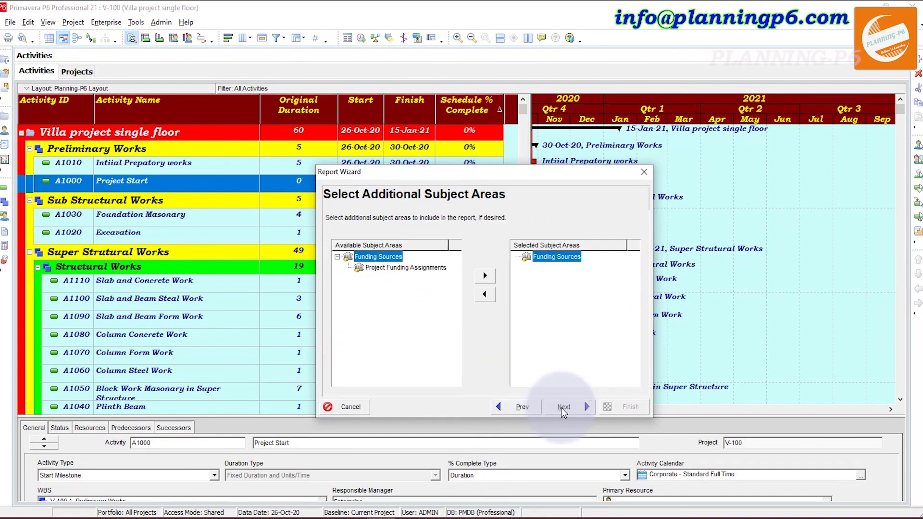
Add Project Funding Assignments to the new report's selected subject areas.
{"action": "left_click", "coordinate": [430, 269]}
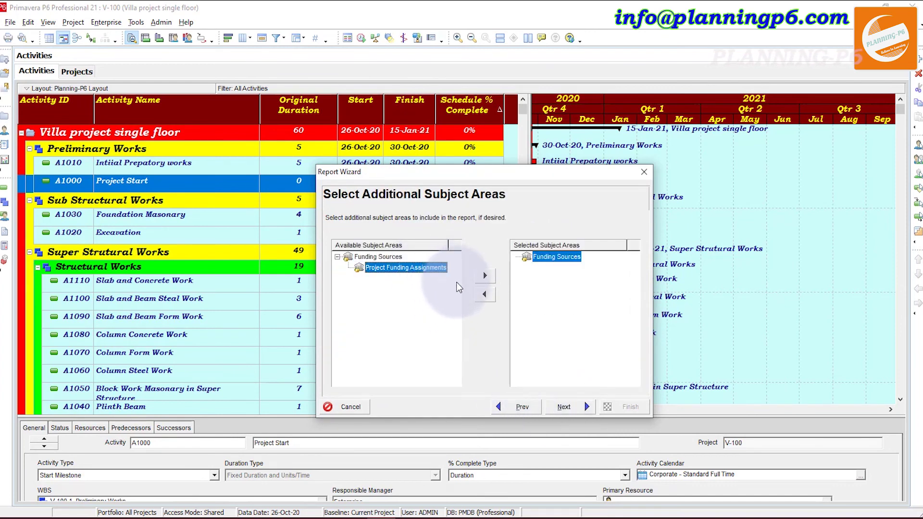
{"action": "left_click", "coordinate": [485, 276]}
{"action": "left_click", "coordinate": [553, 409]}
Add Parent Funding Source and Funding Source Count to the Funding Sources columns, ahead of Description.
{"action": "left_click", "coordinate": [534, 273]}
{"action": "double_click", "coordinate": [330, 211]}
{"action": "left_click", "coordinate": [344, 231]}
{"action": "double_click", "coordinate": [344, 231]}
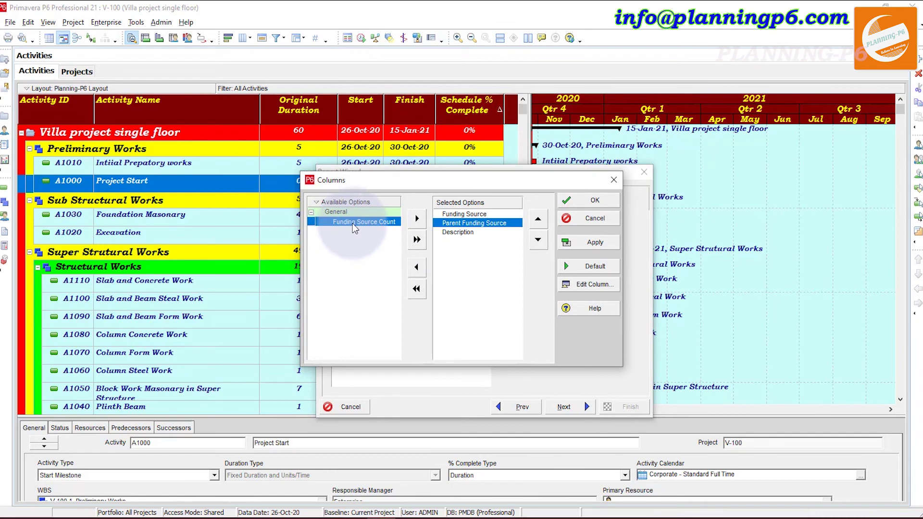
{"action": "double_click", "coordinate": [352, 223]}
{"action": "left_click", "coordinate": [598, 200]}
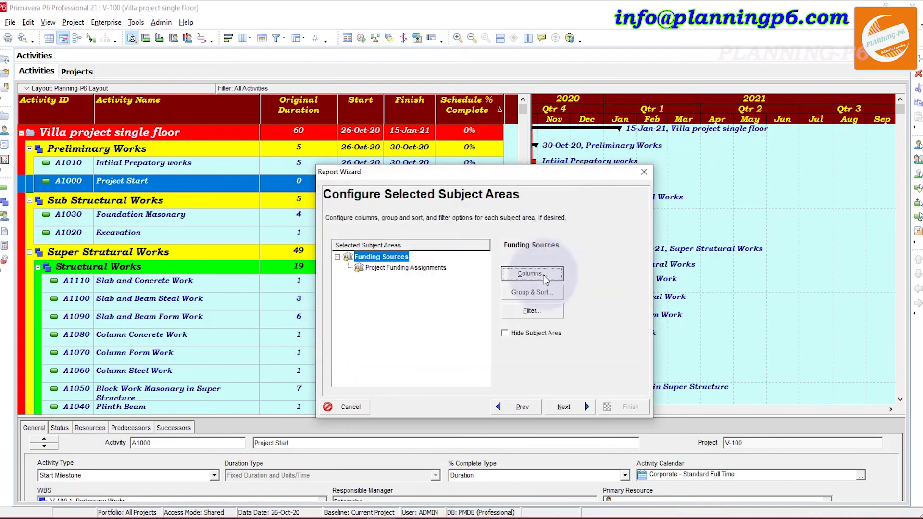
Accept the default report title, run the new report to Print Preview and check both pages.
{"action": "left_click", "coordinate": [586, 407]}
{"action": "left_click", "coordinate": [587, 407]}
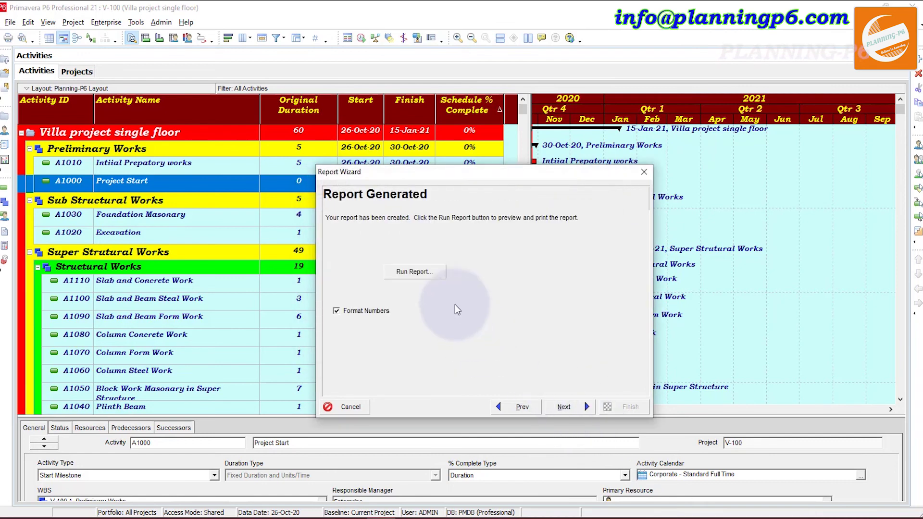
{"action": "left_click", "coordinate": [425, 270]}
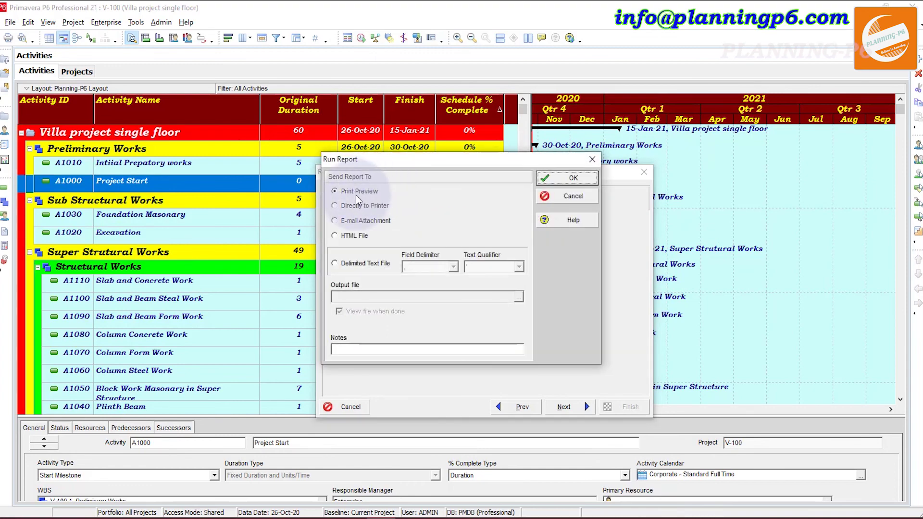
{"action": "left_click", "coordinate": [570, 182]}
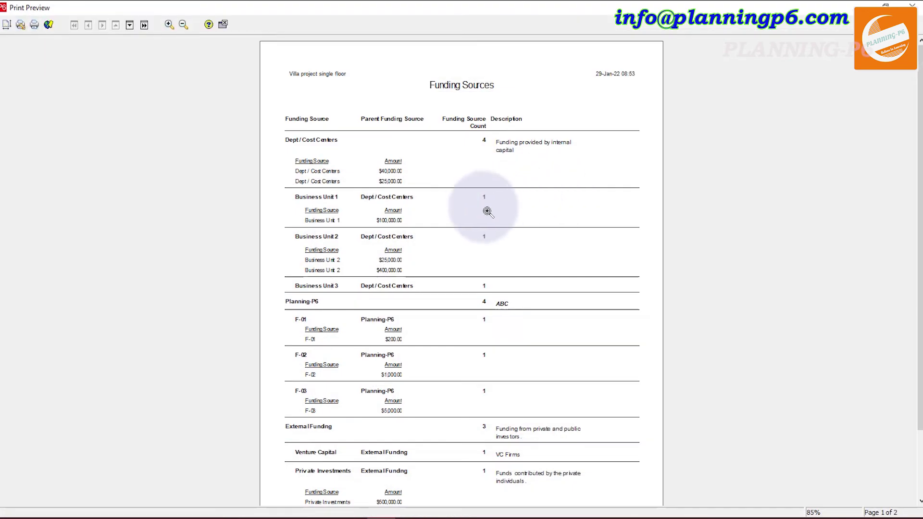
{"action": "scroll", "coordinate": [471, 227], "scroll_direction": "down", "scroll_amount": 1}
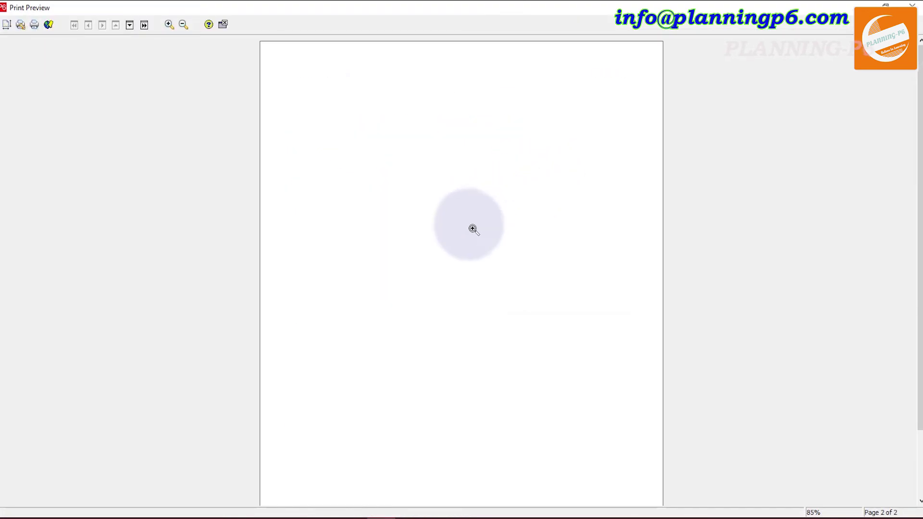
{"action": "scroll", "coordinate": [466, 227], "scroll_direction": "up", "scroll_amount": 1}
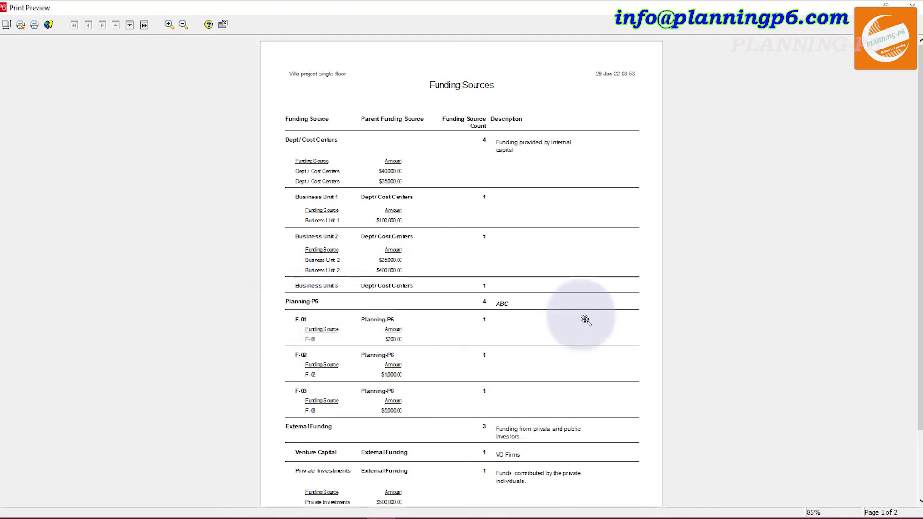
Examine the Planning-P6 entries F-01, F-02 and F-03 up close in the report preview, and close the preview.
{"action": "left_click", "coordinate": [335, 336]}
{"action": "left_click", "coordinate": [249, 270]}
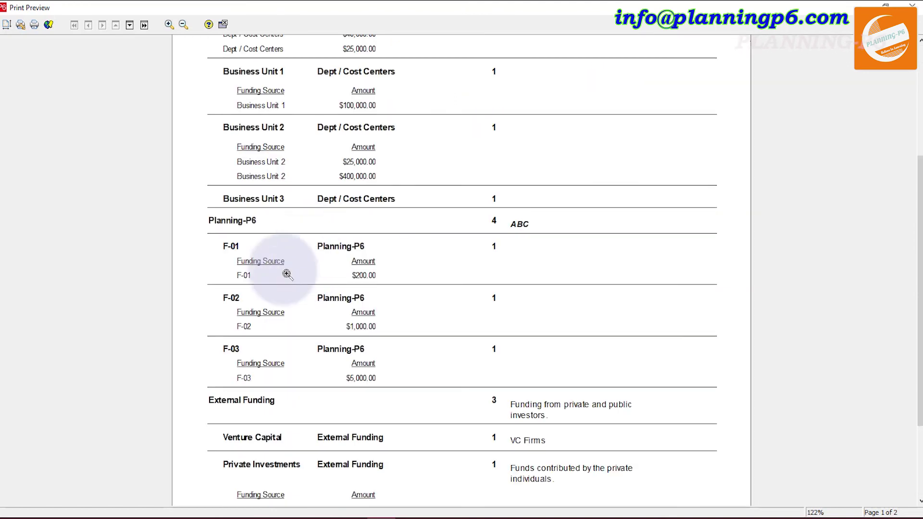
{"action": "scroll", "coordinate": [262, 269], "scroll_direction": "down", "scroll_amount": 5}
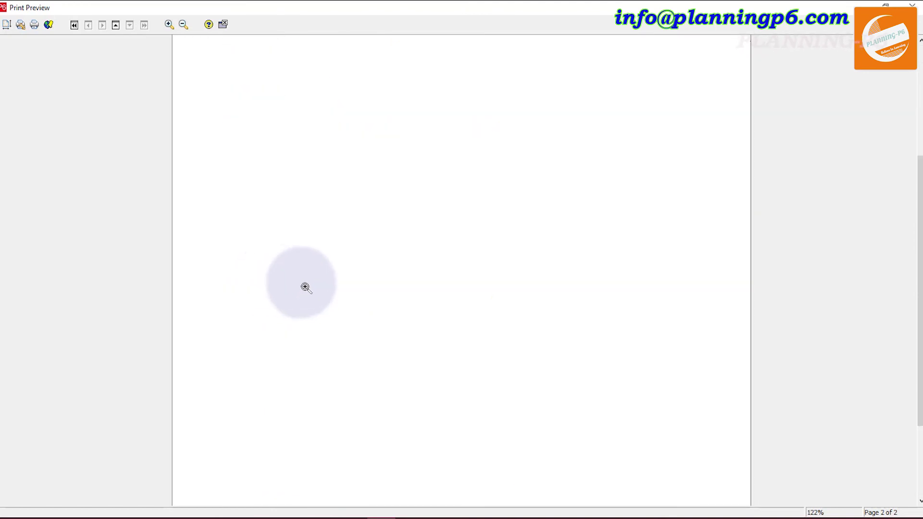
{"action": "scroll", "coordinate": [305, 287], "scroll_direction": "up", "scroll_amount": 5}
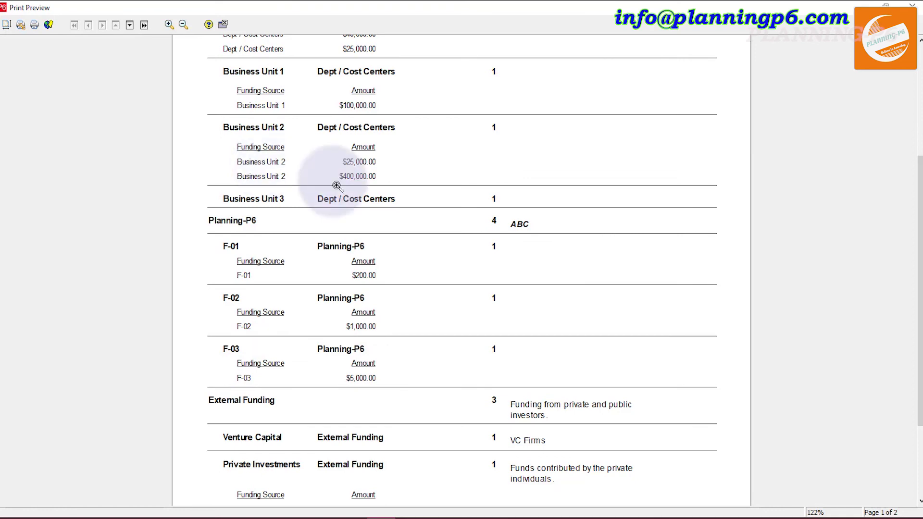
{"action": "left_click", "coordinate": [223, 24]}
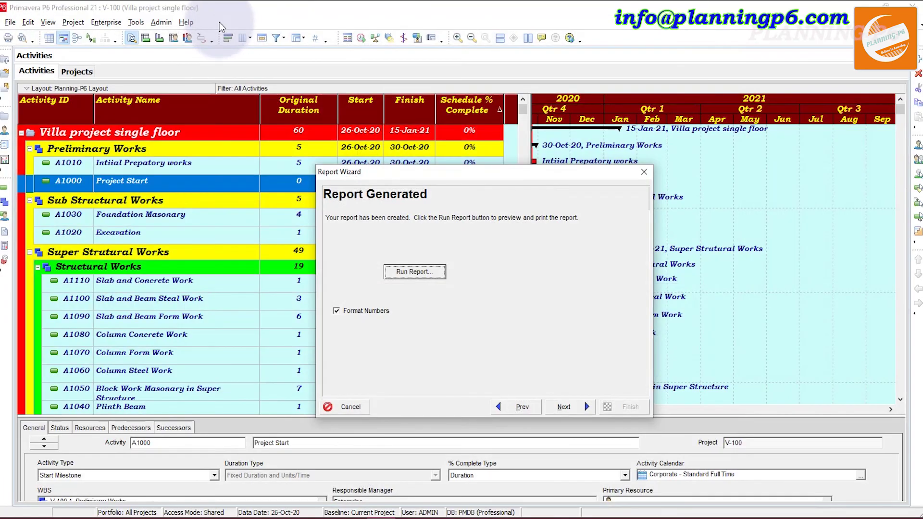
Cancel the Report Wizard without saving the report, and open the enterprise Funding Sources list.
{"action": "left_click", "coordinate": [644, 174]}
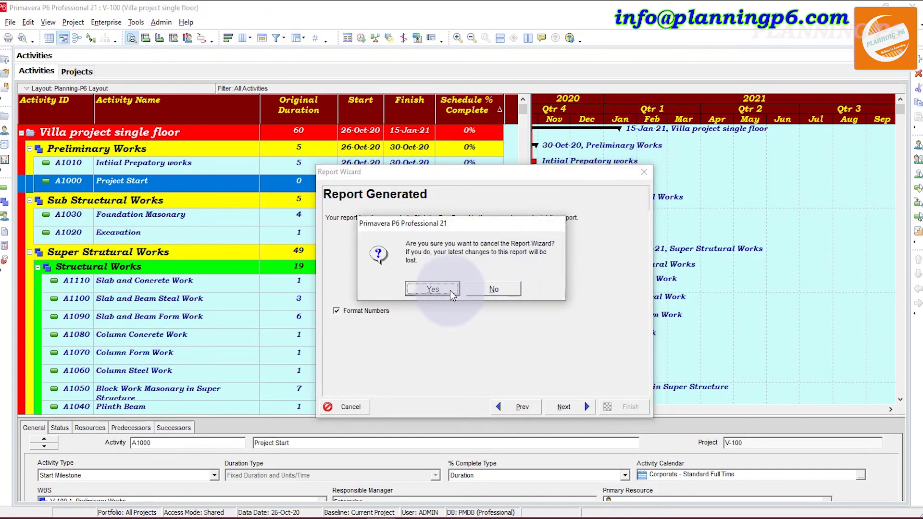
{"action": "left_click", "coordinate": [432, 288]}
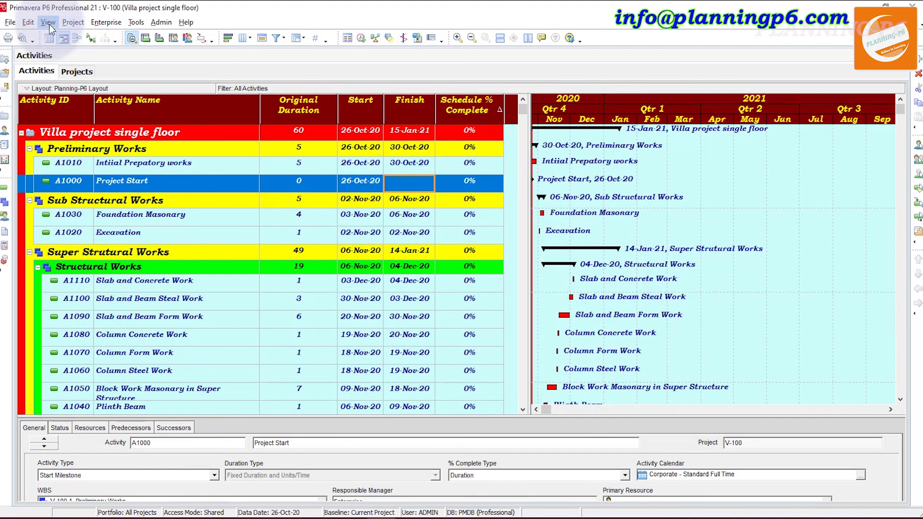
{"action": "left_click", "coordinate": [106, 23]}
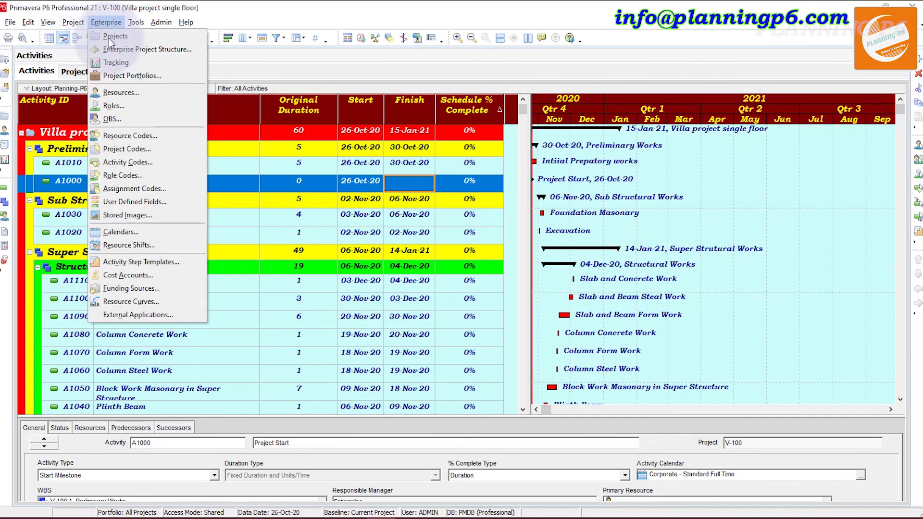
{"action": "left_click", "coordinate": [144, 288]}
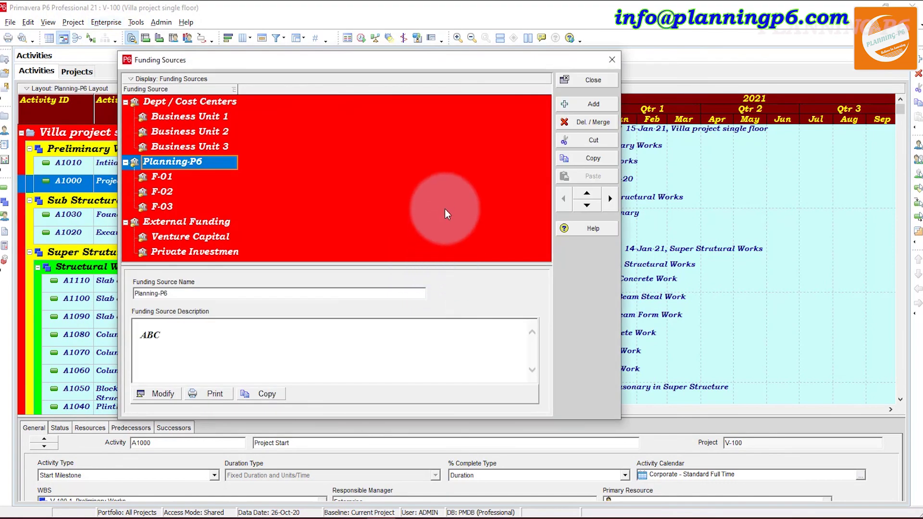